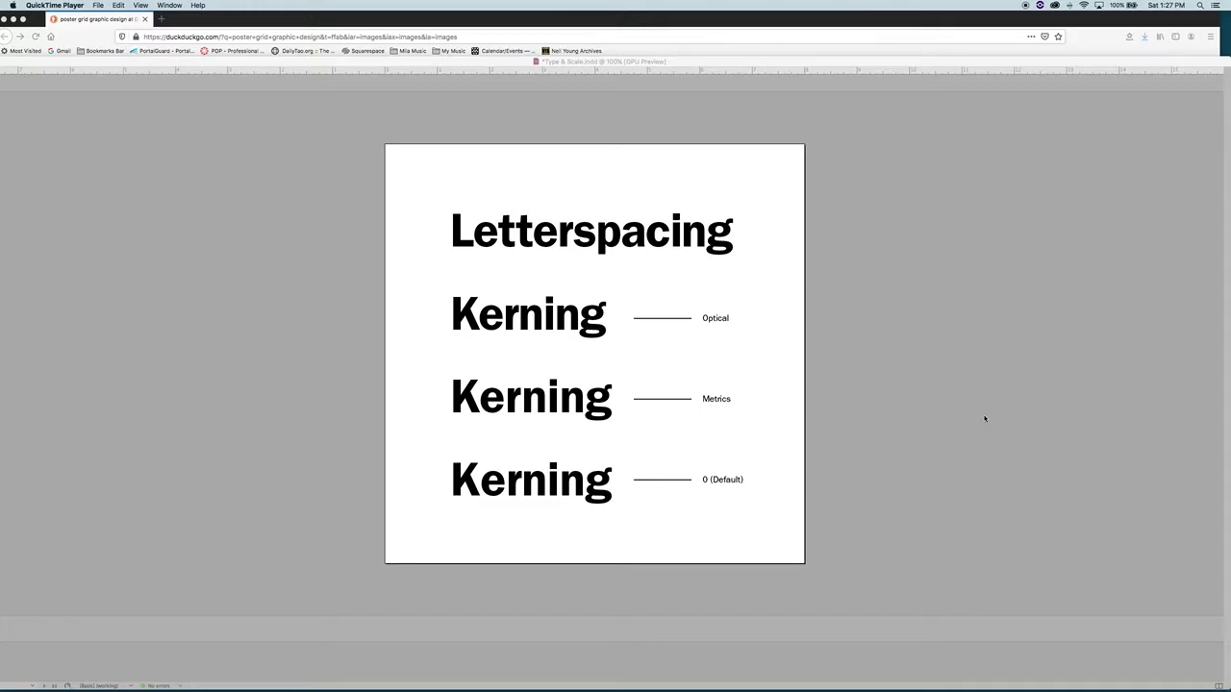
Step: Select the entire 'Letterspacing' headline text with the Type tool for editing
click(687, 252)
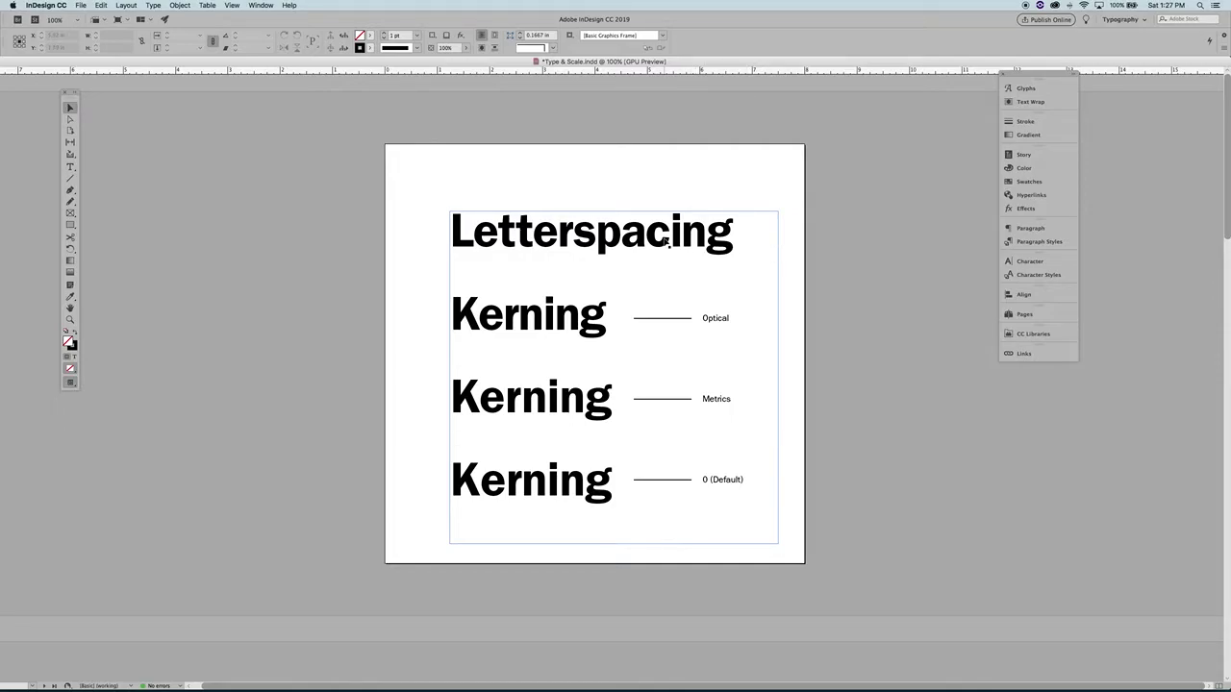
key(super+shift+a)
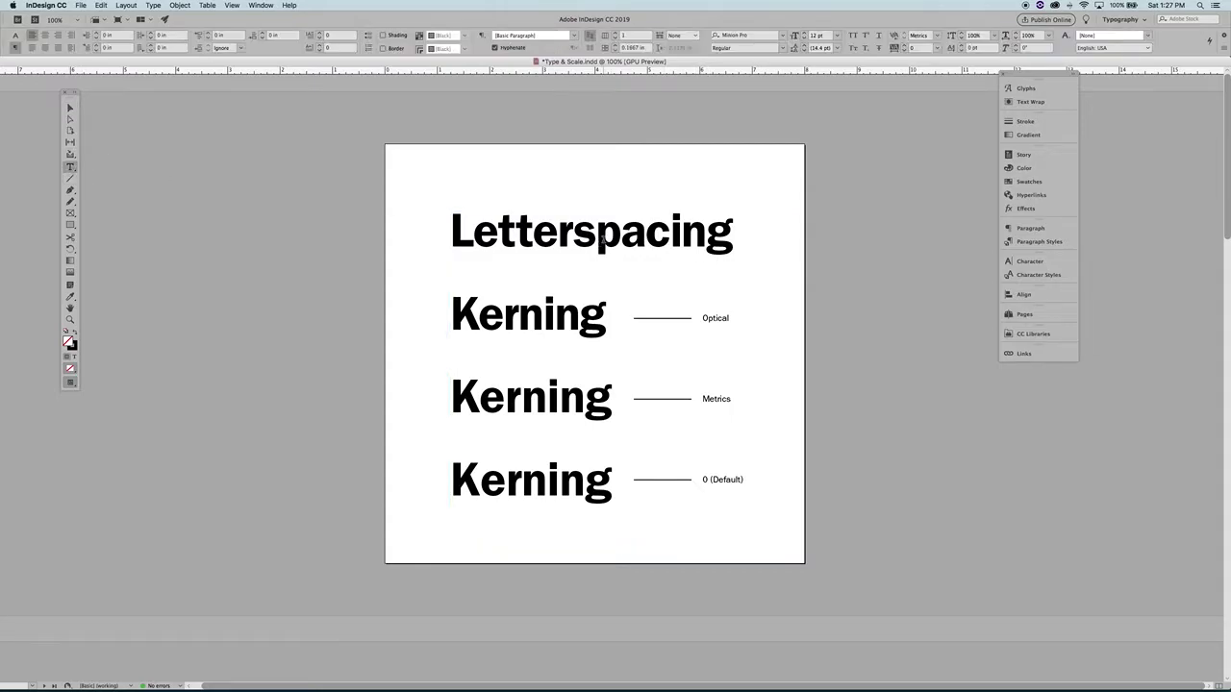
triple_click(602, 239)
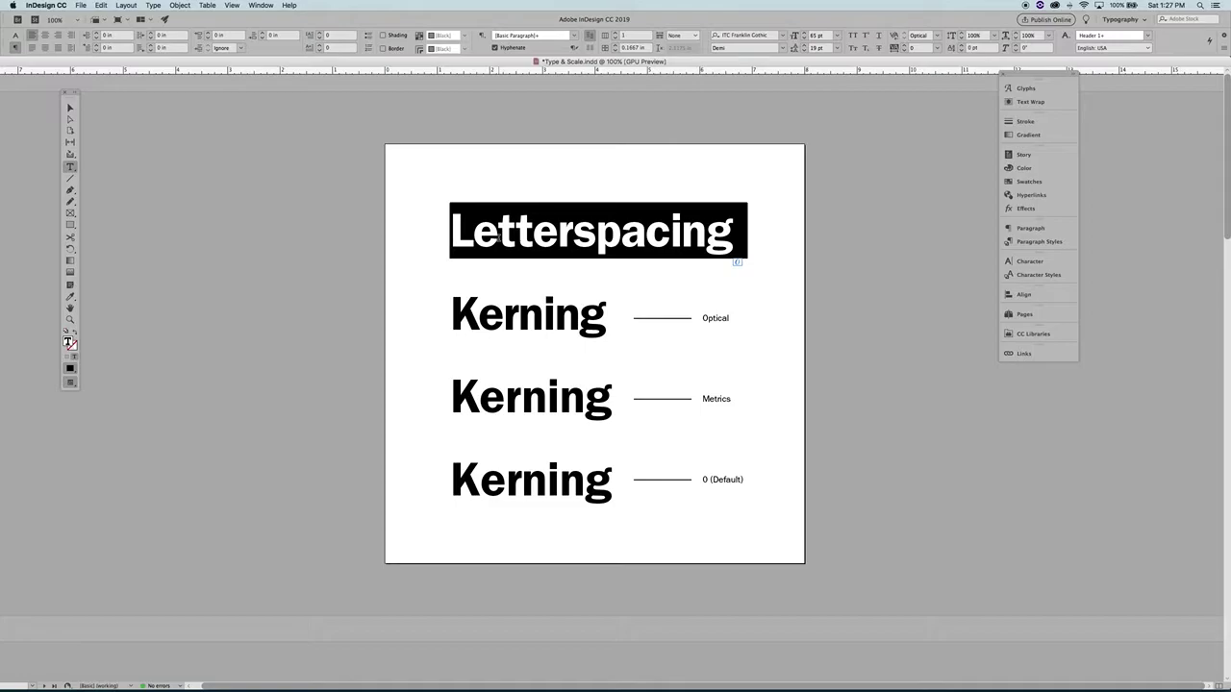
Step: Raise the Letterspacing headline's tracking from 0 to 50 in the Character panel, in steps of 10
click(1027, 260)
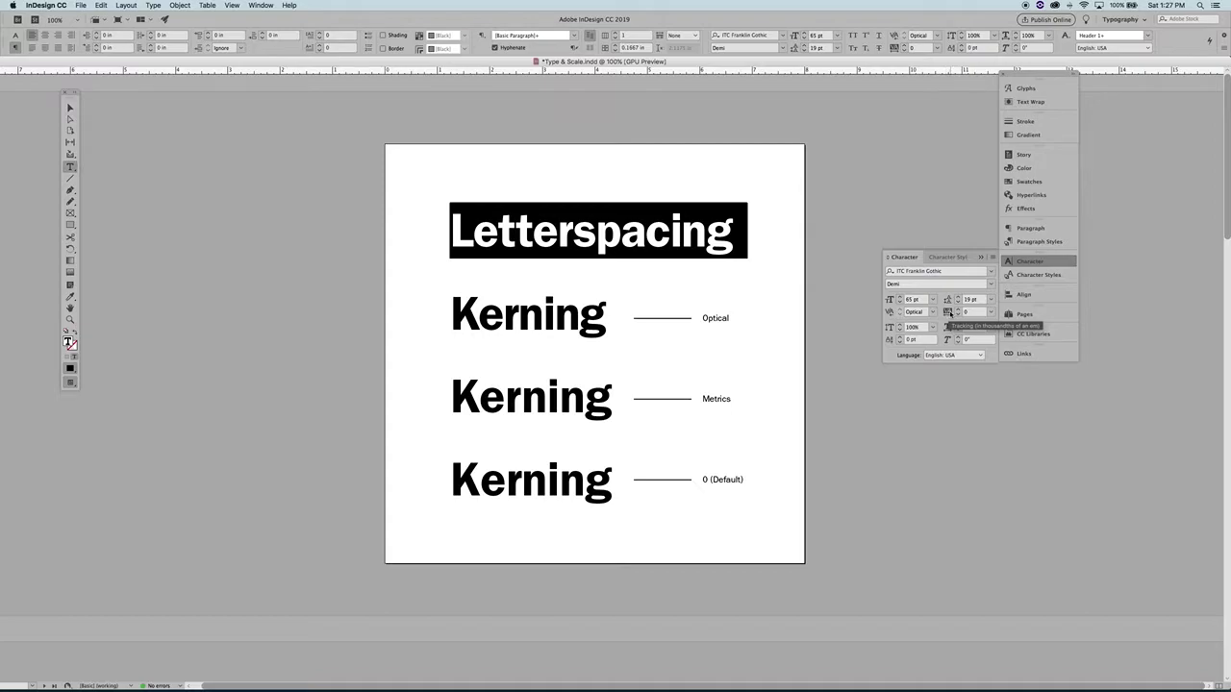
click(991, 315)
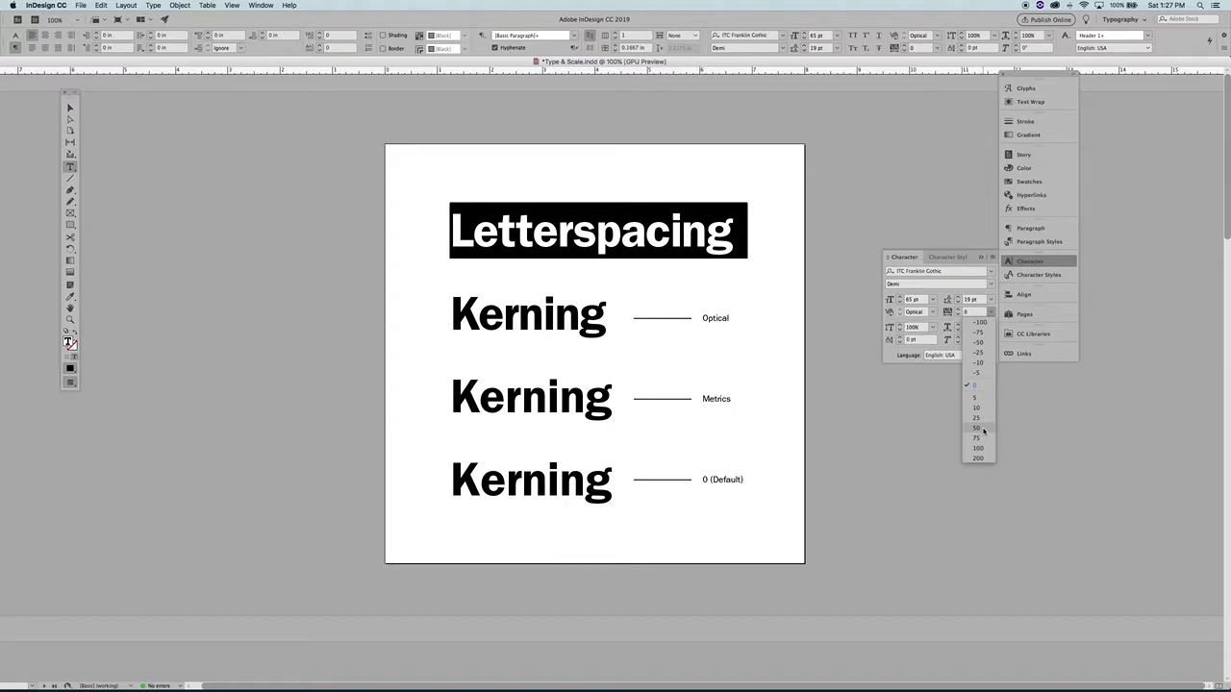
click(957, 313)
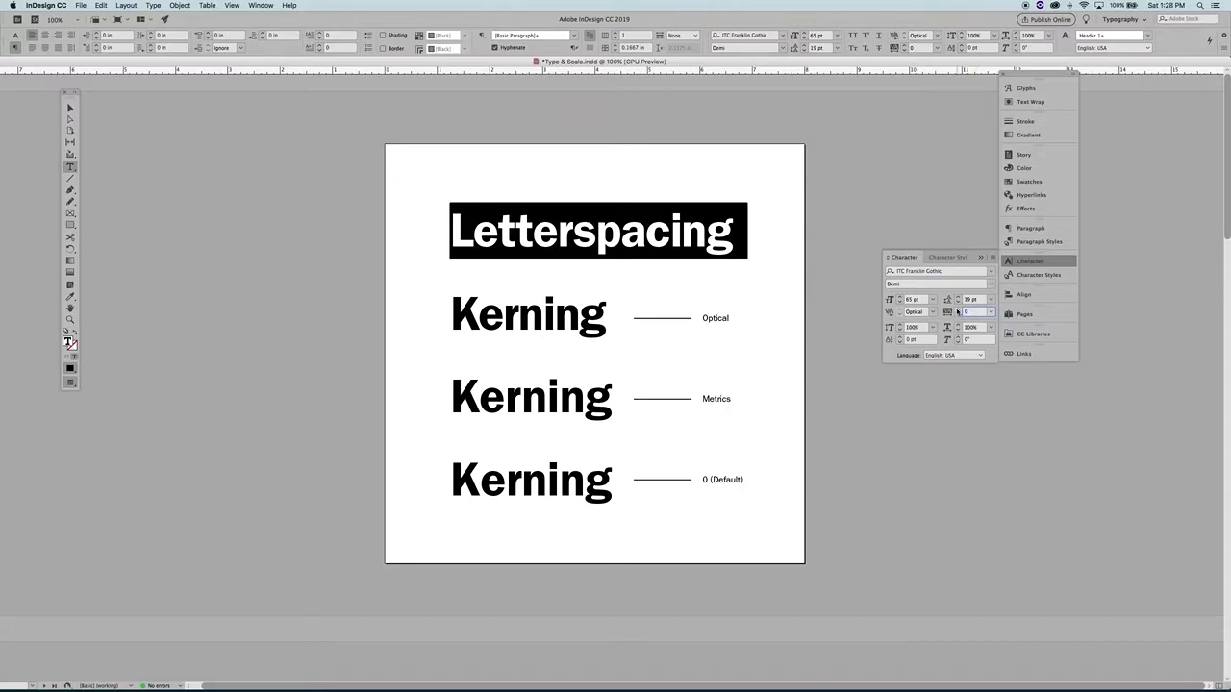
click(958, 310)
click(957, 310)
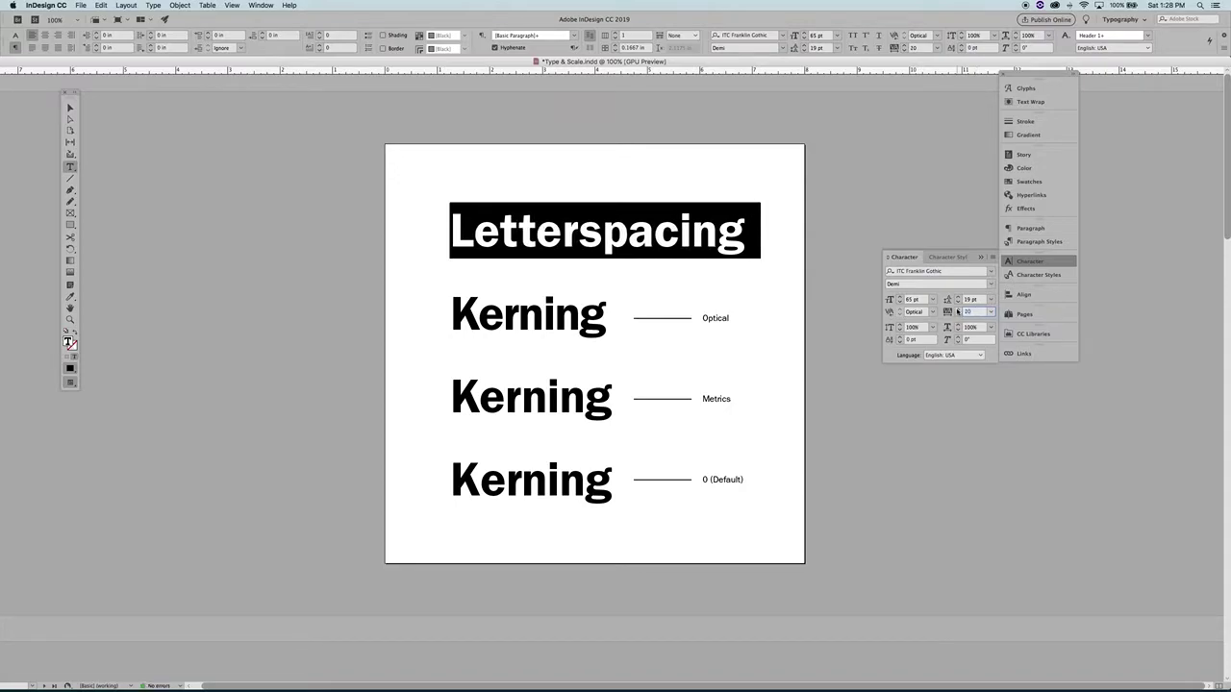
click(958, 310)
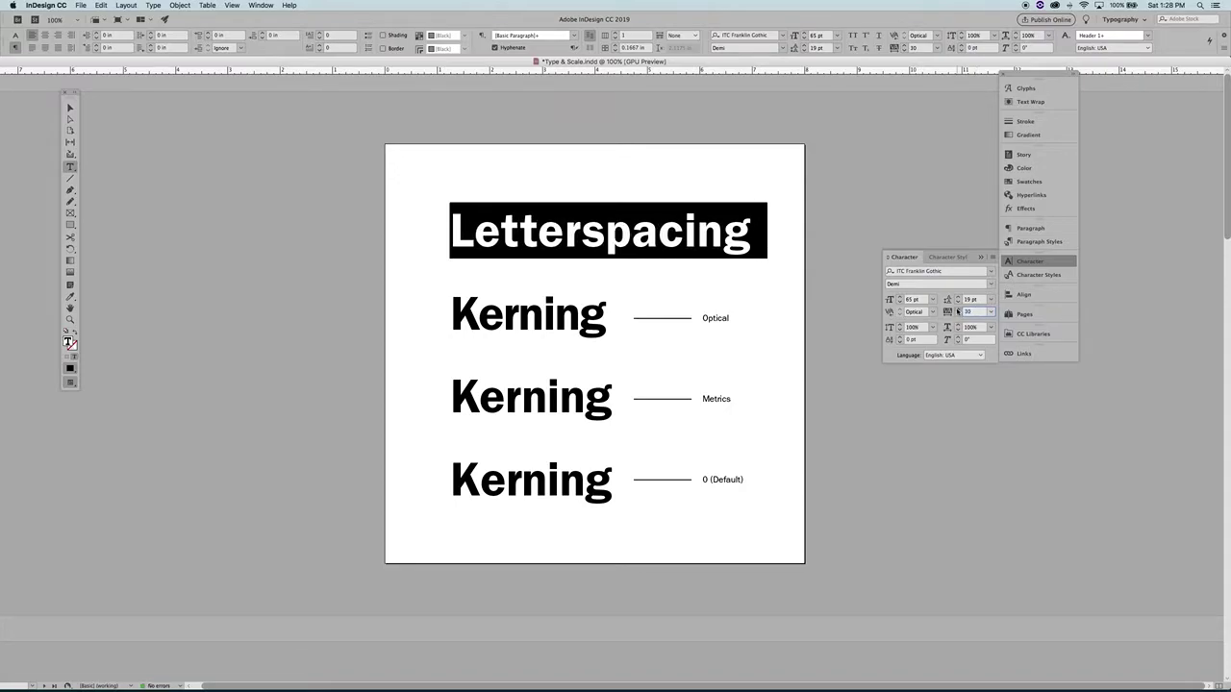
click(957, 309)
click(957, 309)
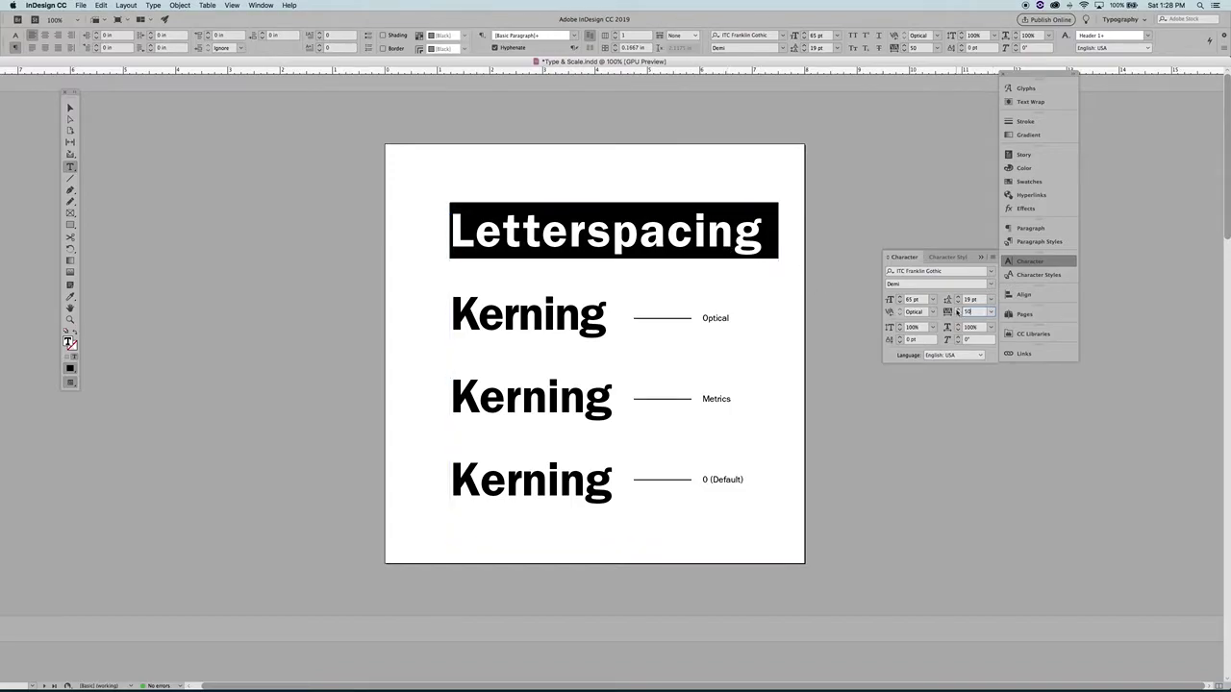
Step: Push the headline's tracking to 70, then tighten it back to 10 with Option+Left and deselect
click(956, 308)
click(956, 309)
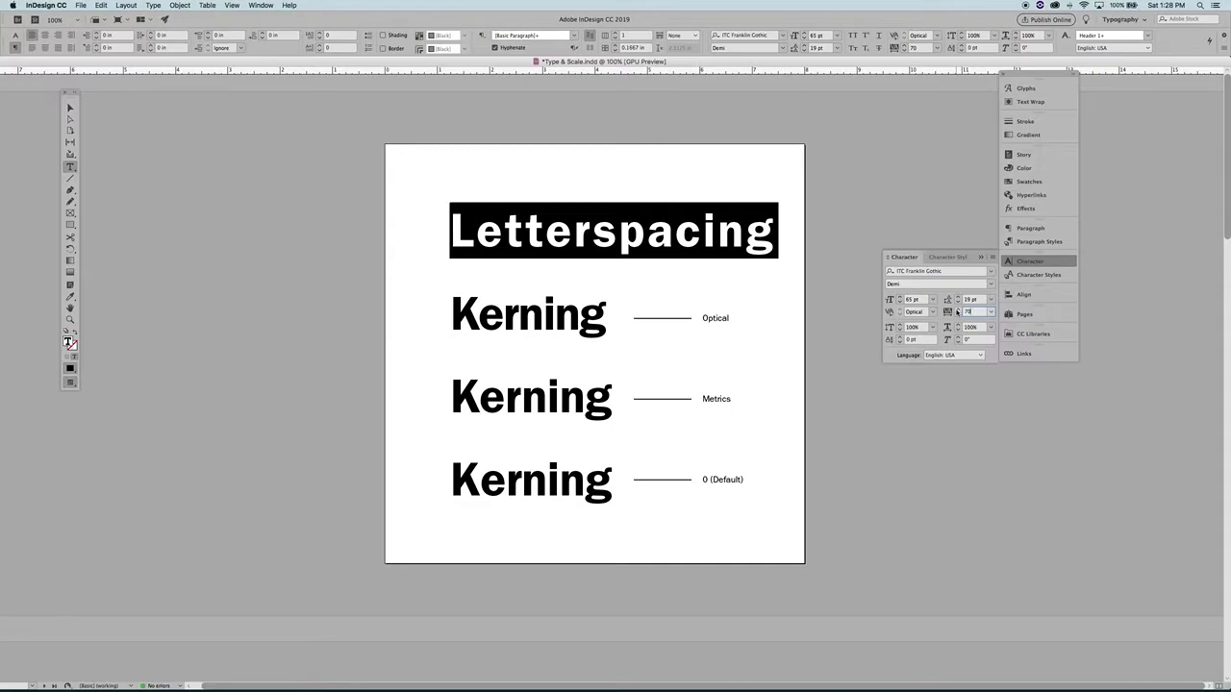
key(Down)
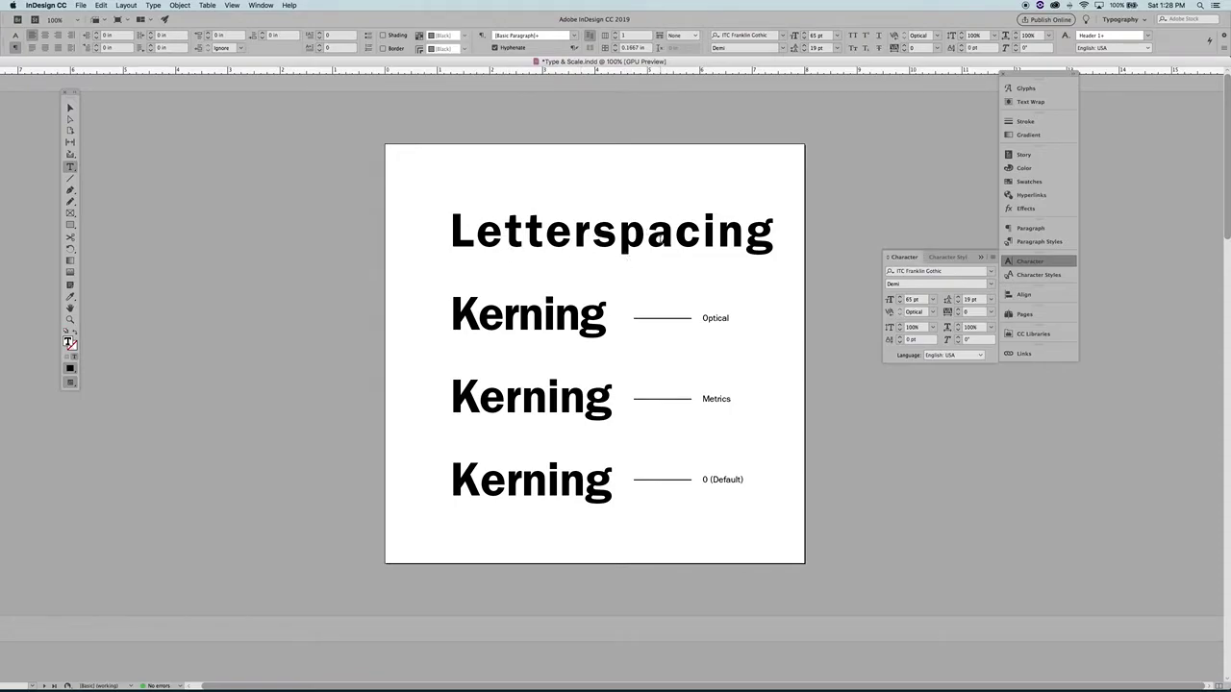
key(shift+Up)
key(alt+Left)
key(alt+Left)
key(alt+Left)
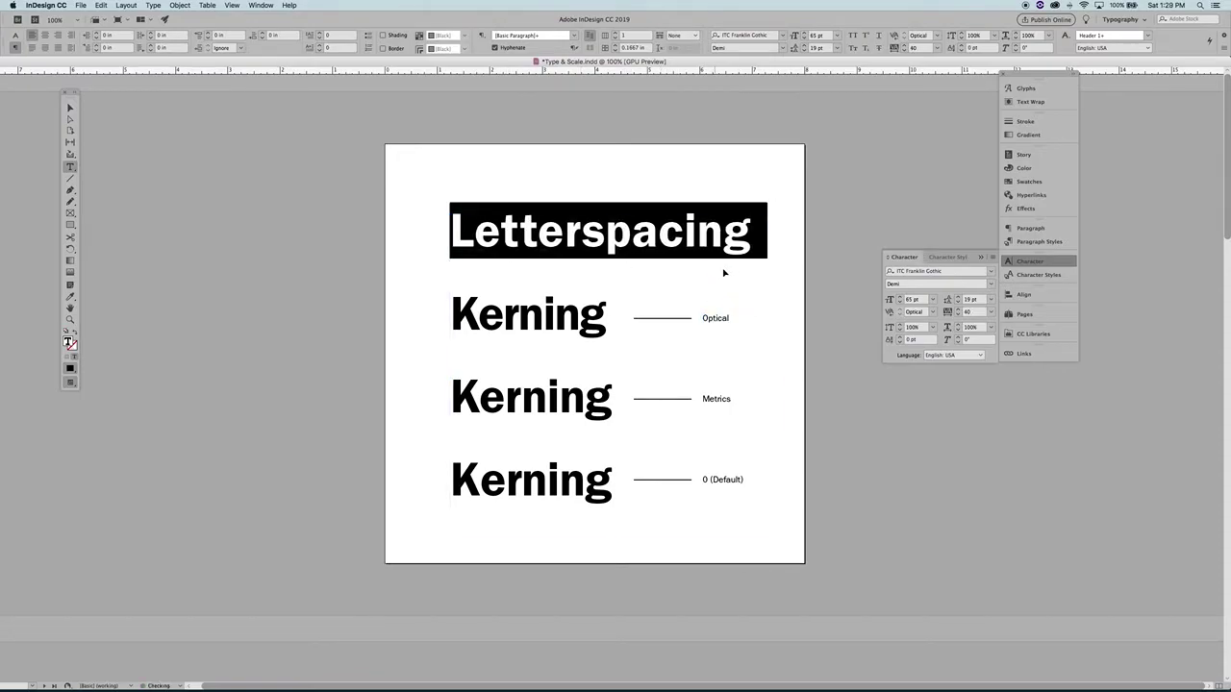
key(alt+Left)
key(alt+Left)
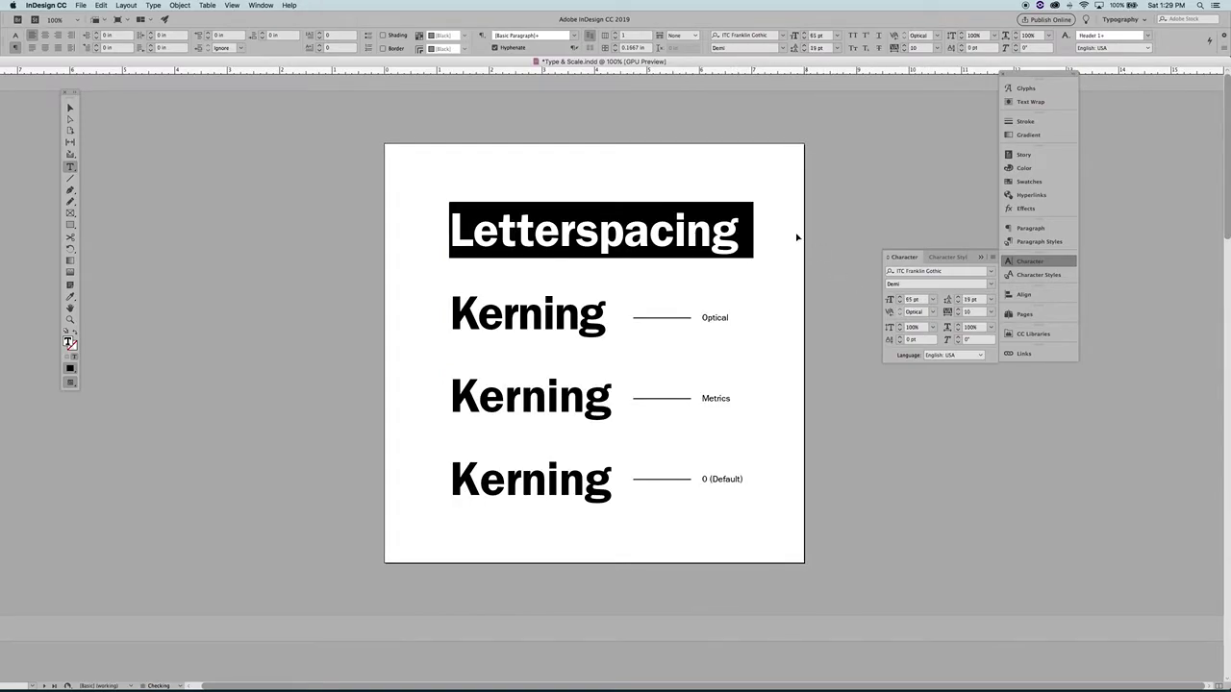
click(796, 235)
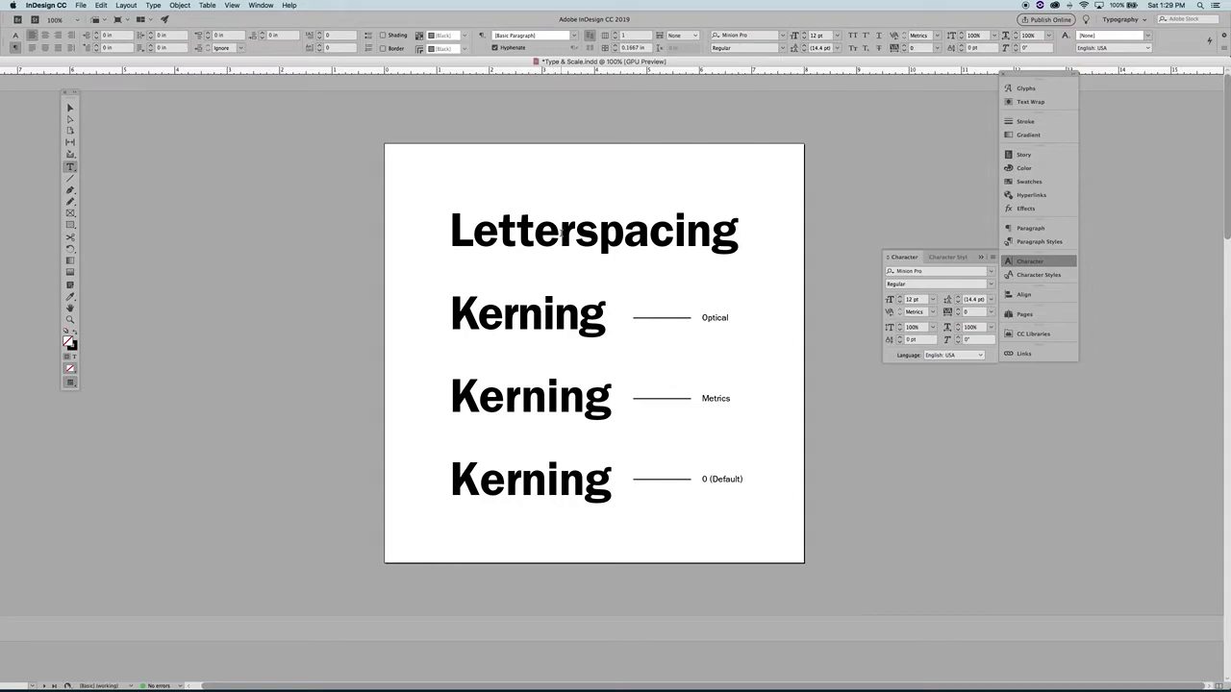
click(560, 232)
click(534, 234)
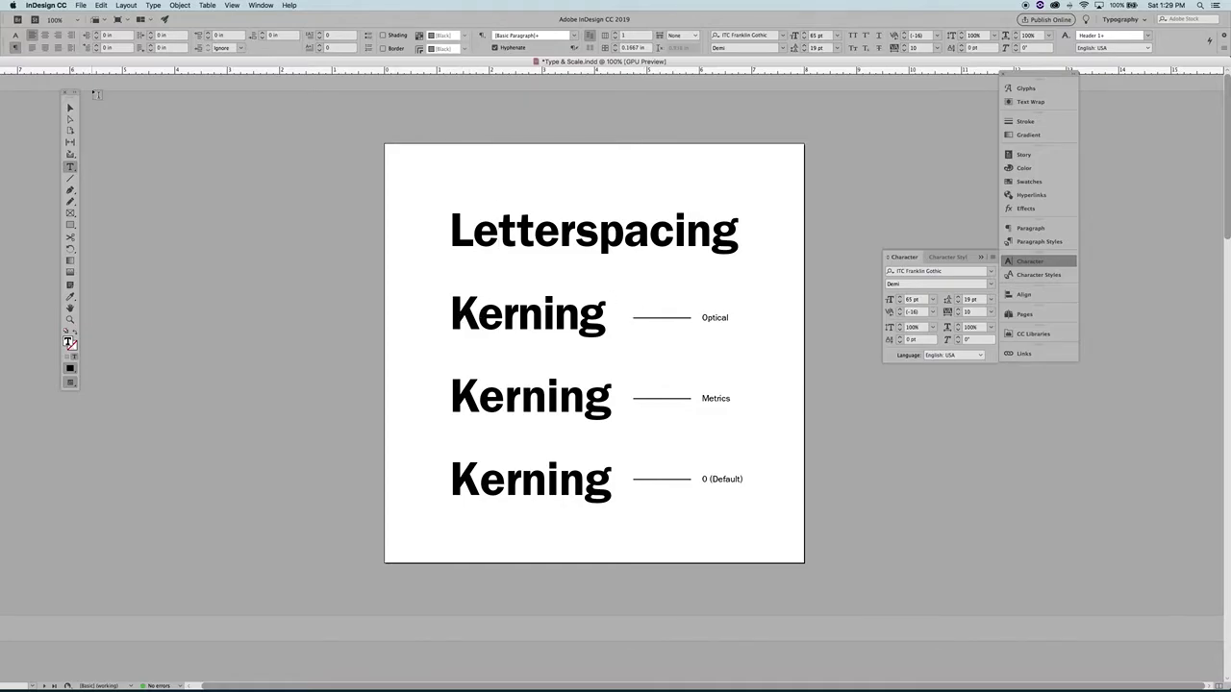
key(Escape)
key(super+shift+a)
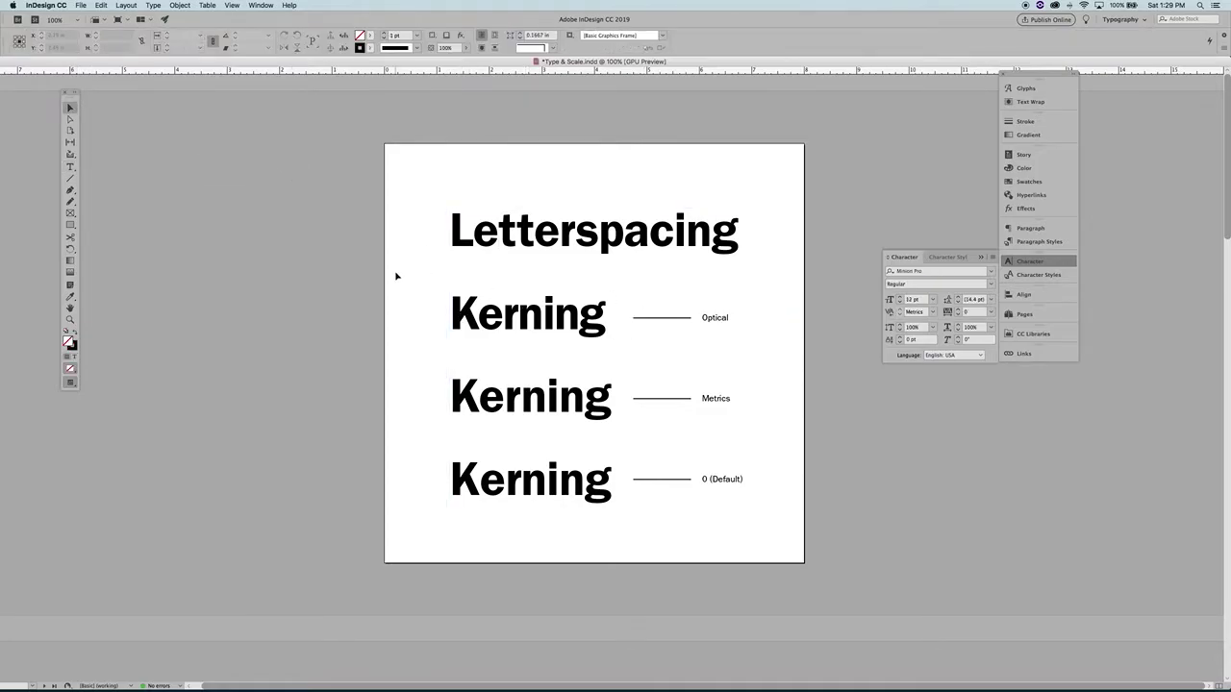
key(t)
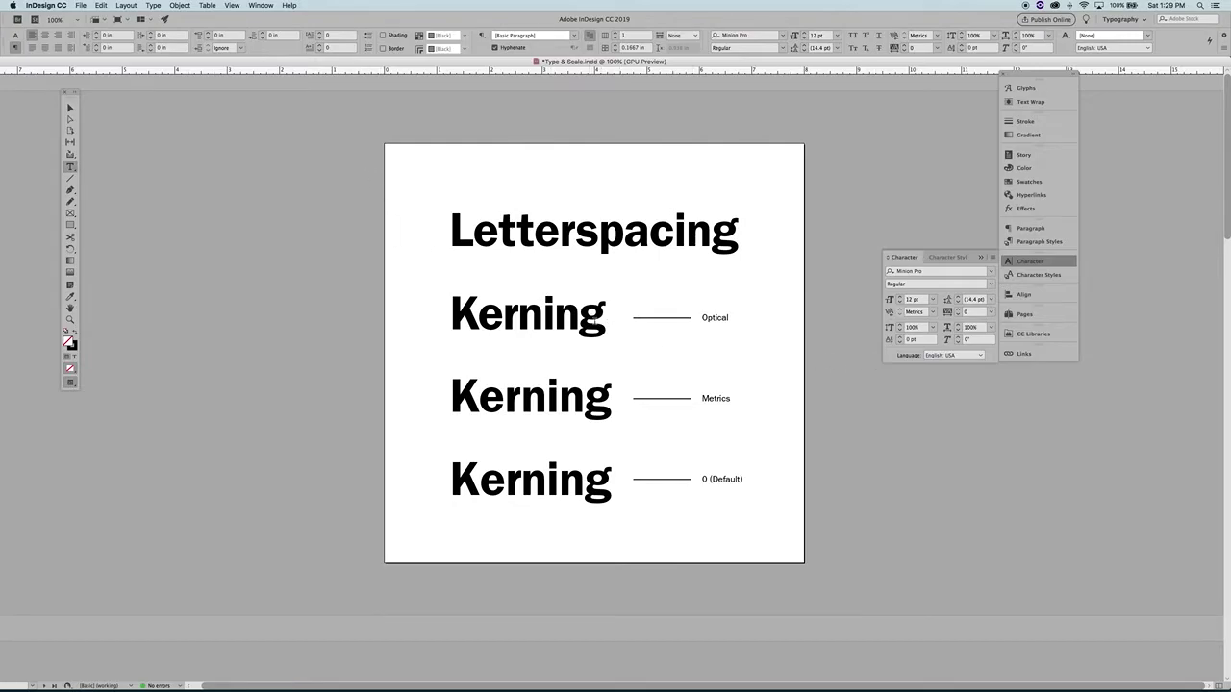
double_click(601, 320)
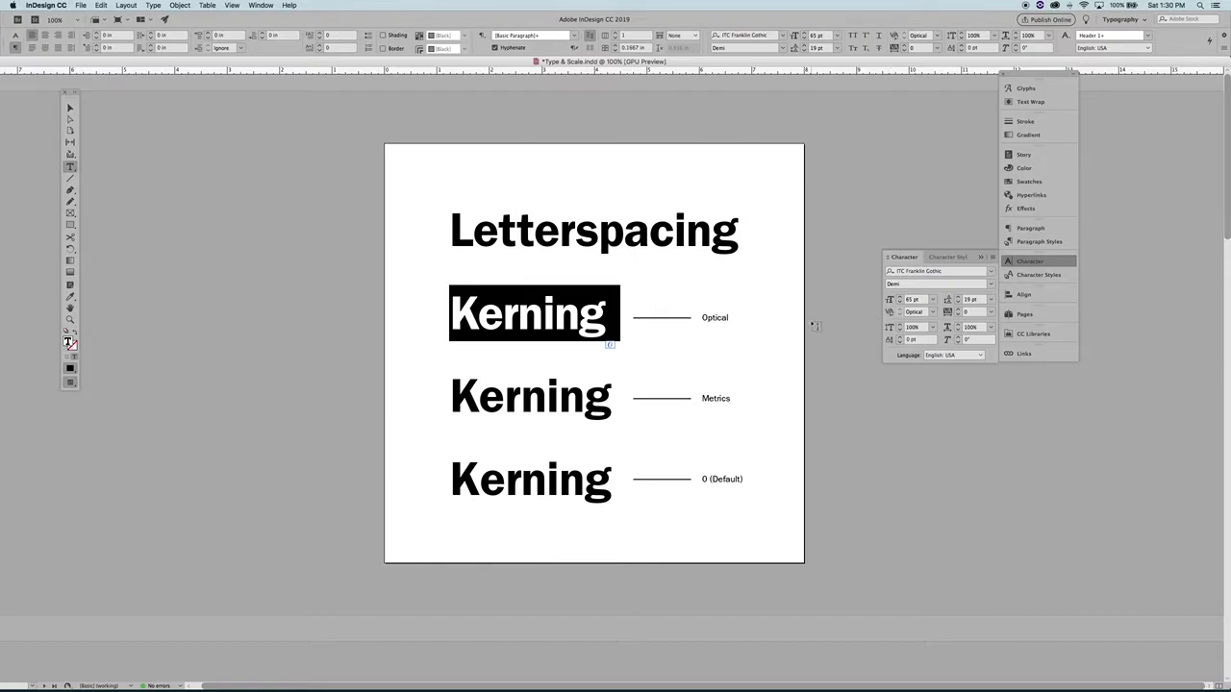
click(607, 309)
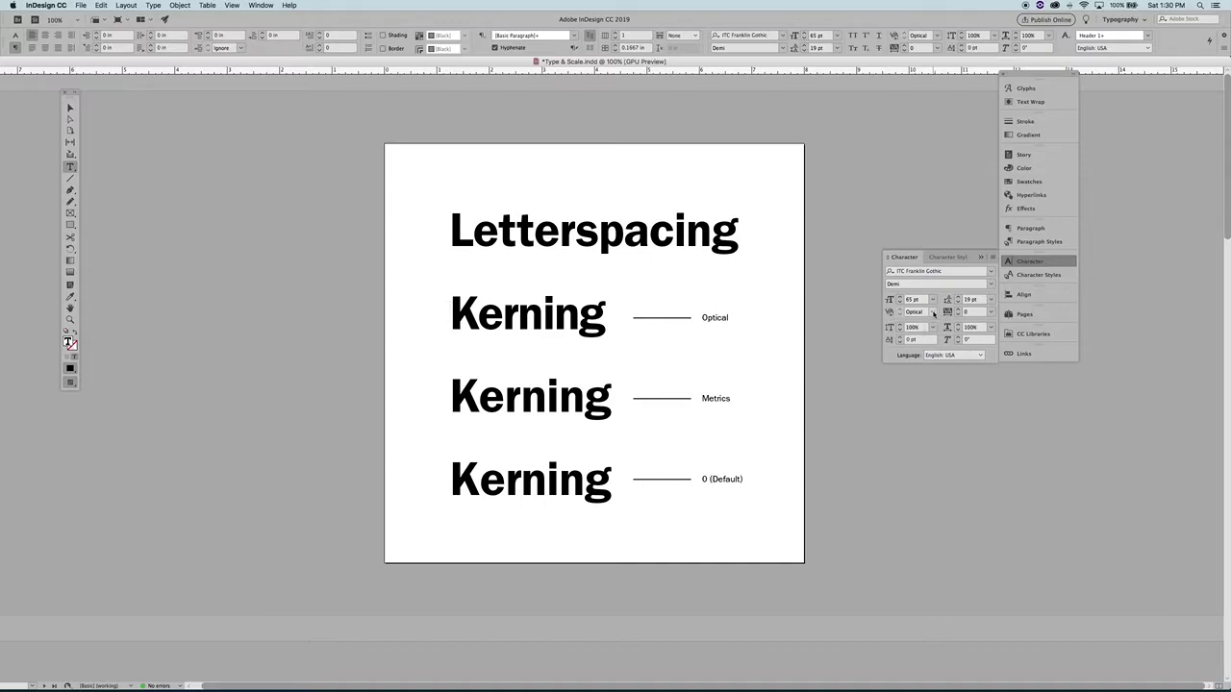
click(933, 312)
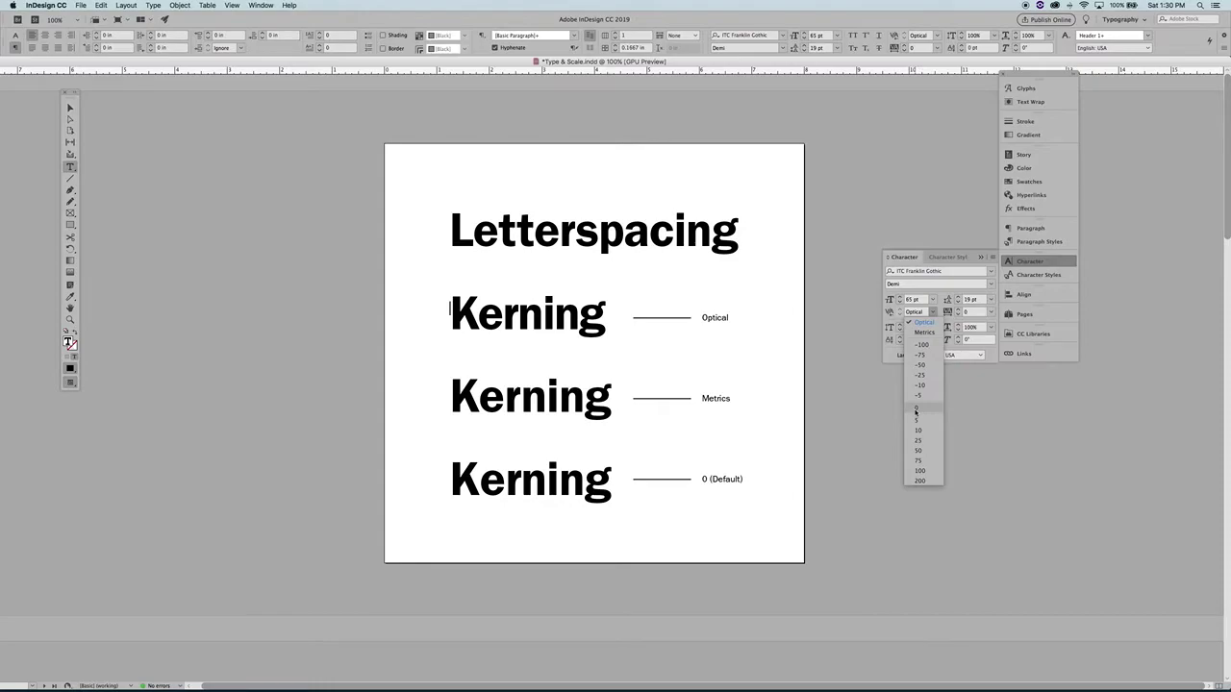
click(560, 325)
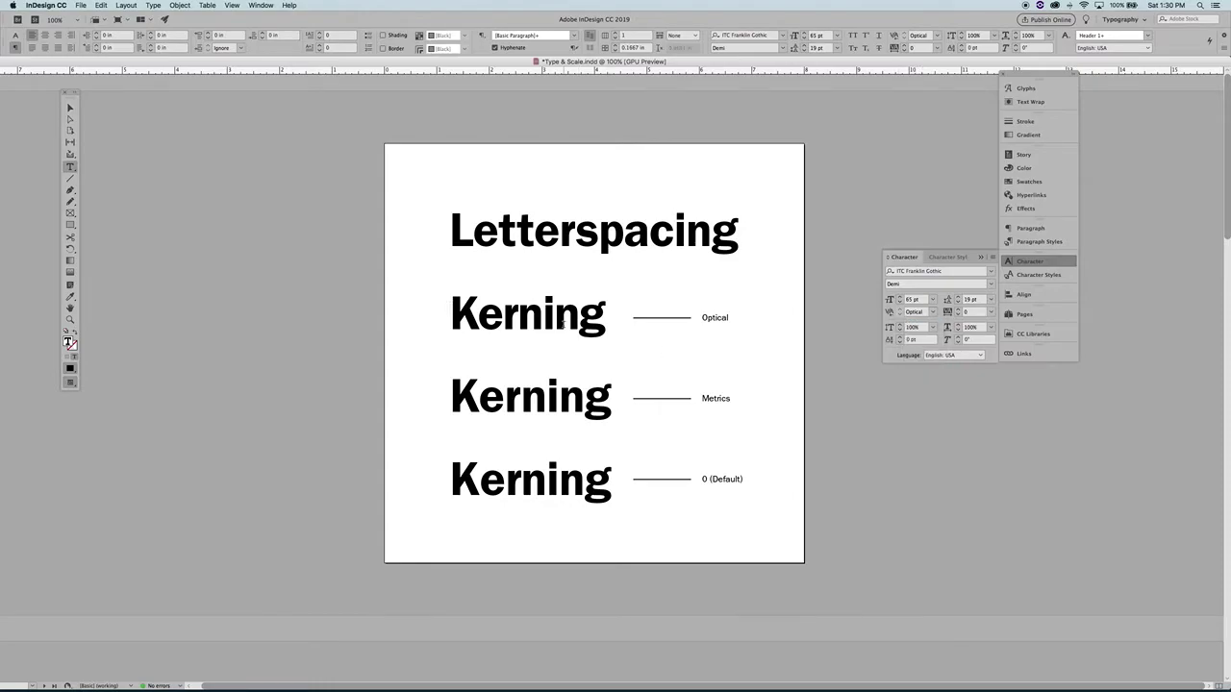
double_click(561, 325)
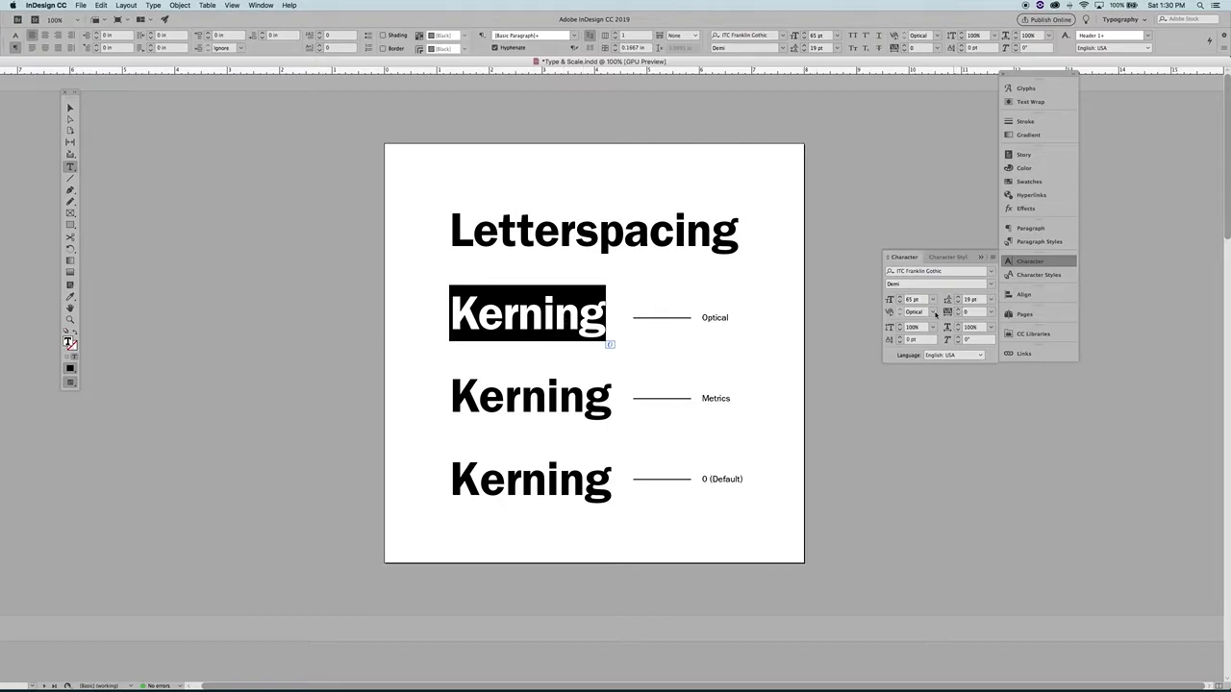
key(Left)
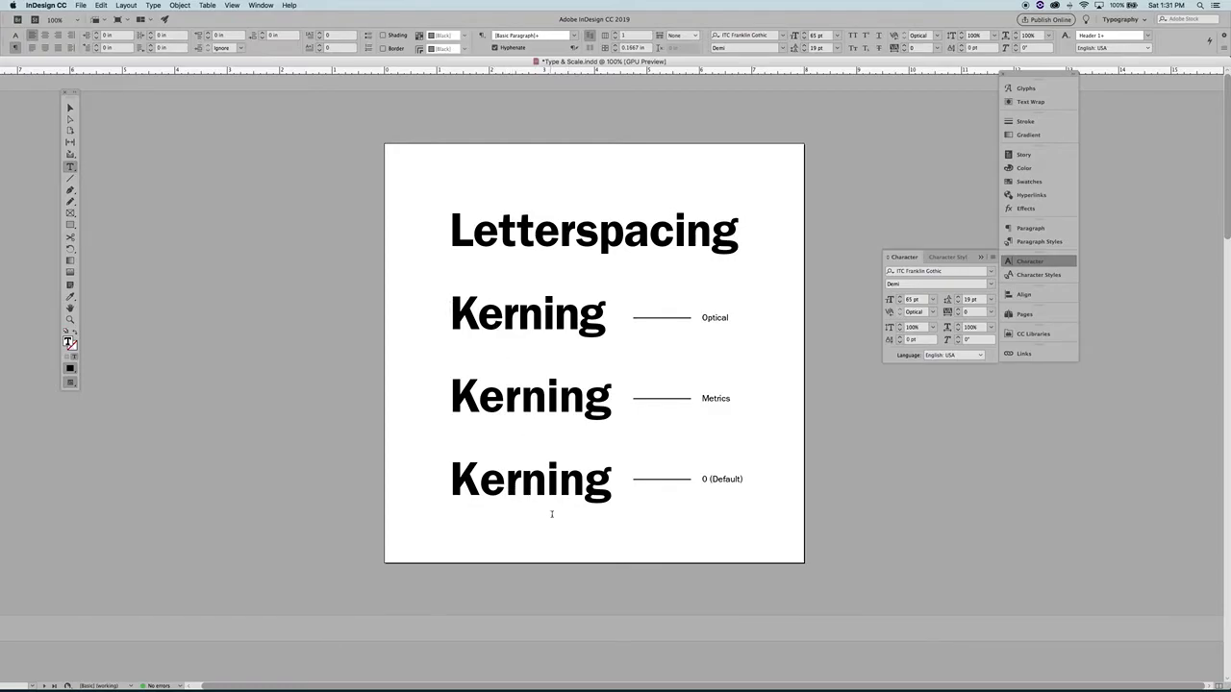
Step: Zoom in to 200% on the third Kerning sample and switch to the Type tool
key(Escape)
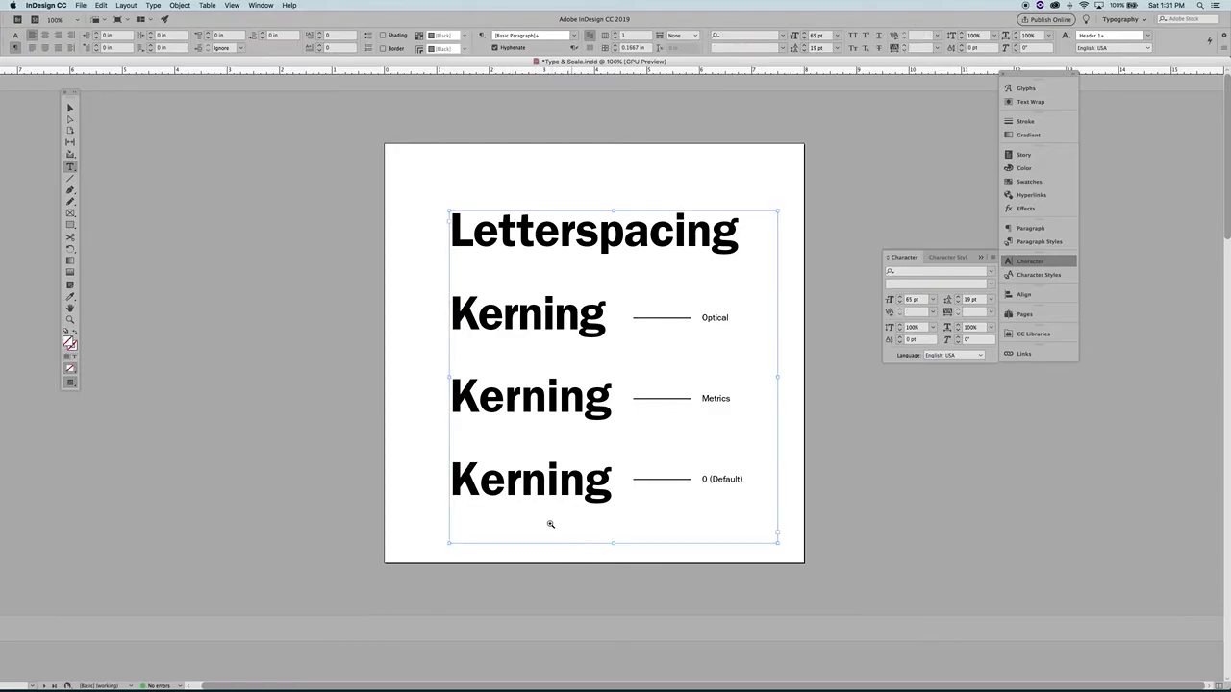
key(z)
click(515, 499)
click(661, 412)
click(595, 395)
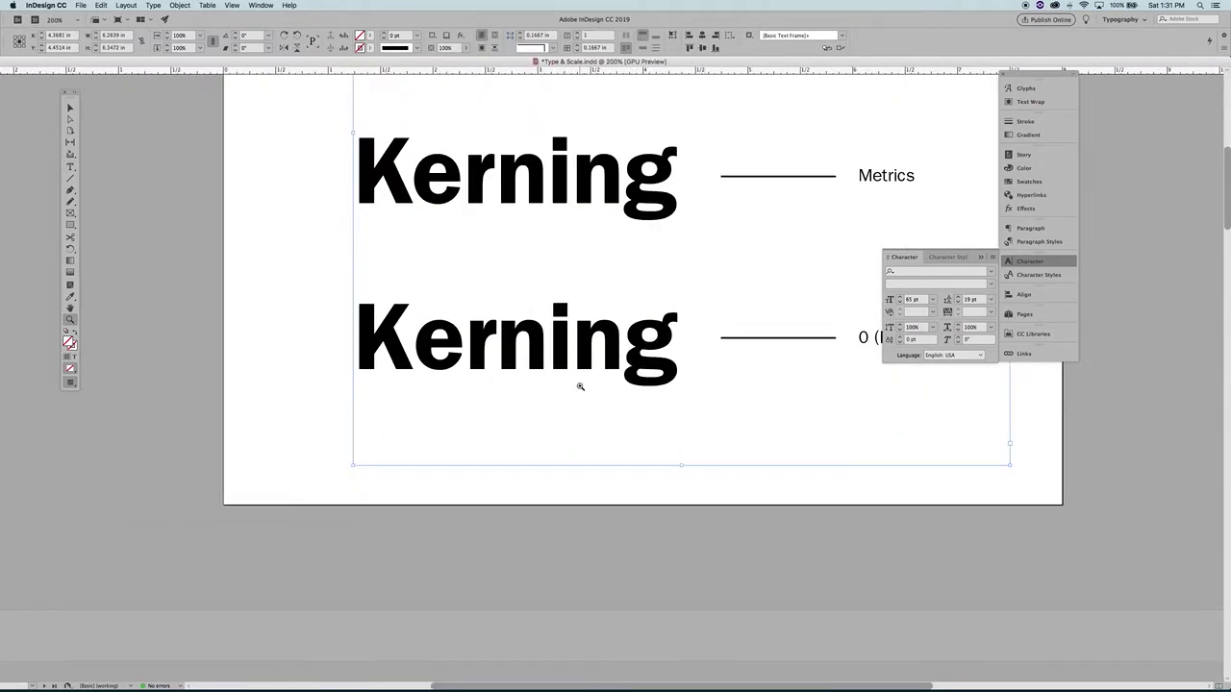
key(super+shift+a)
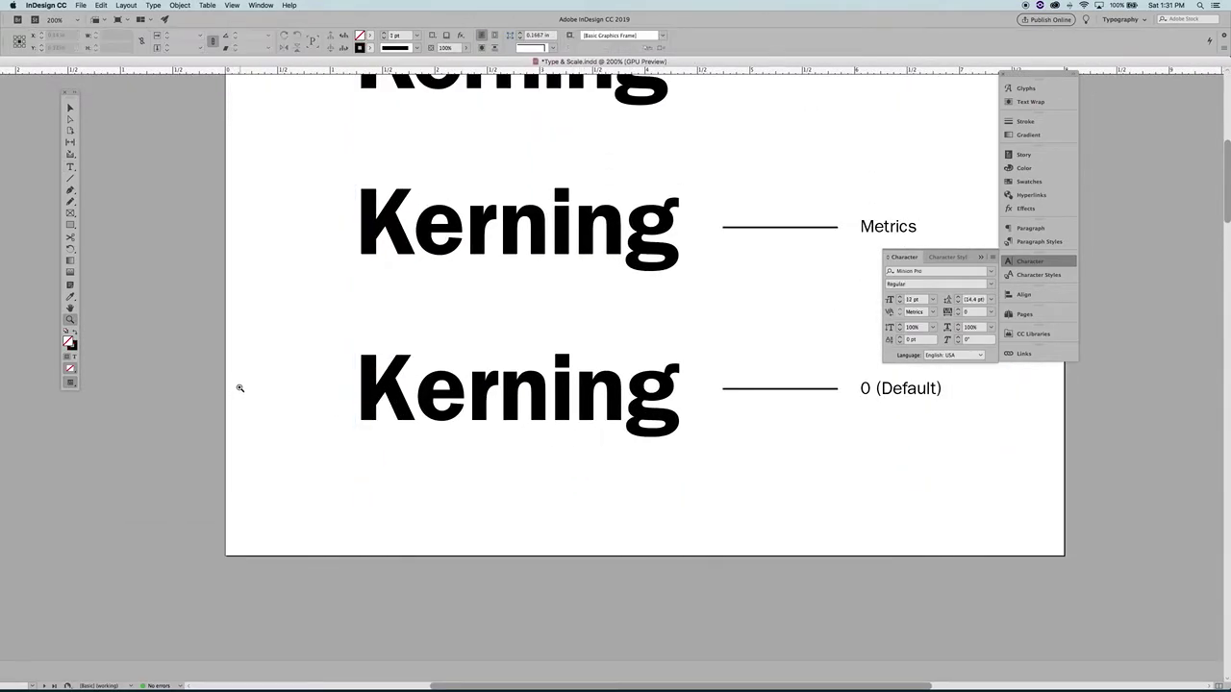
key(t)
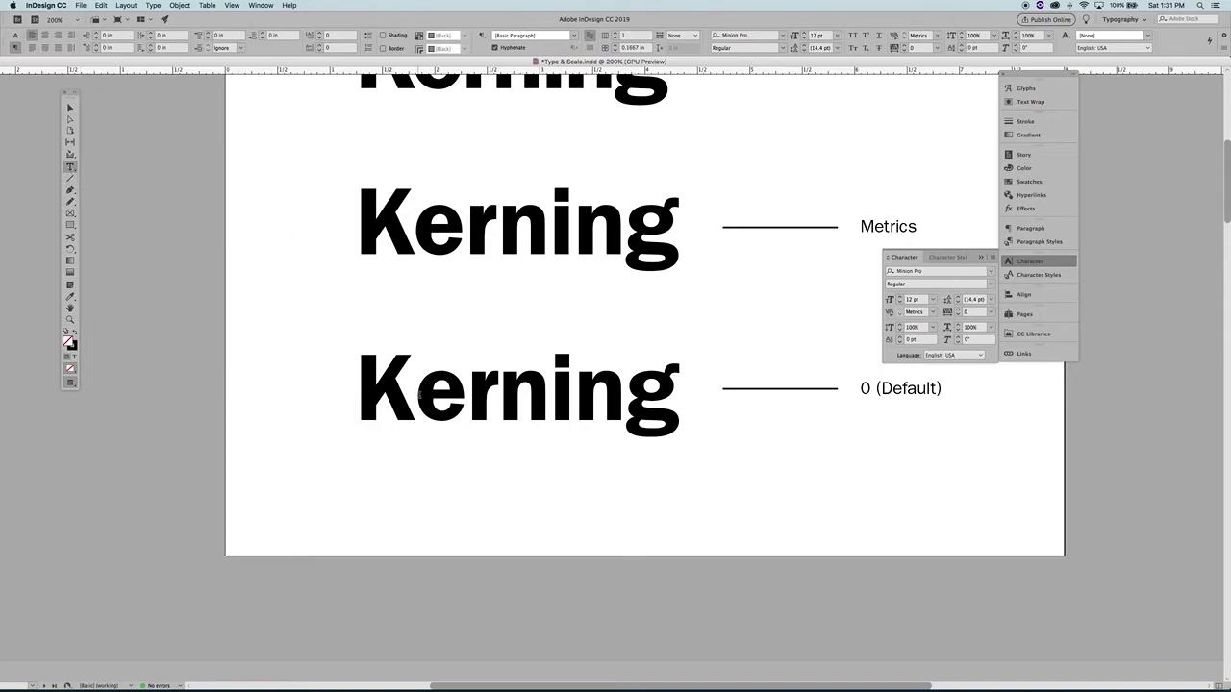
Step: Kern the K–e pair to -30 and the e–r pair to -20
click(415, 409)
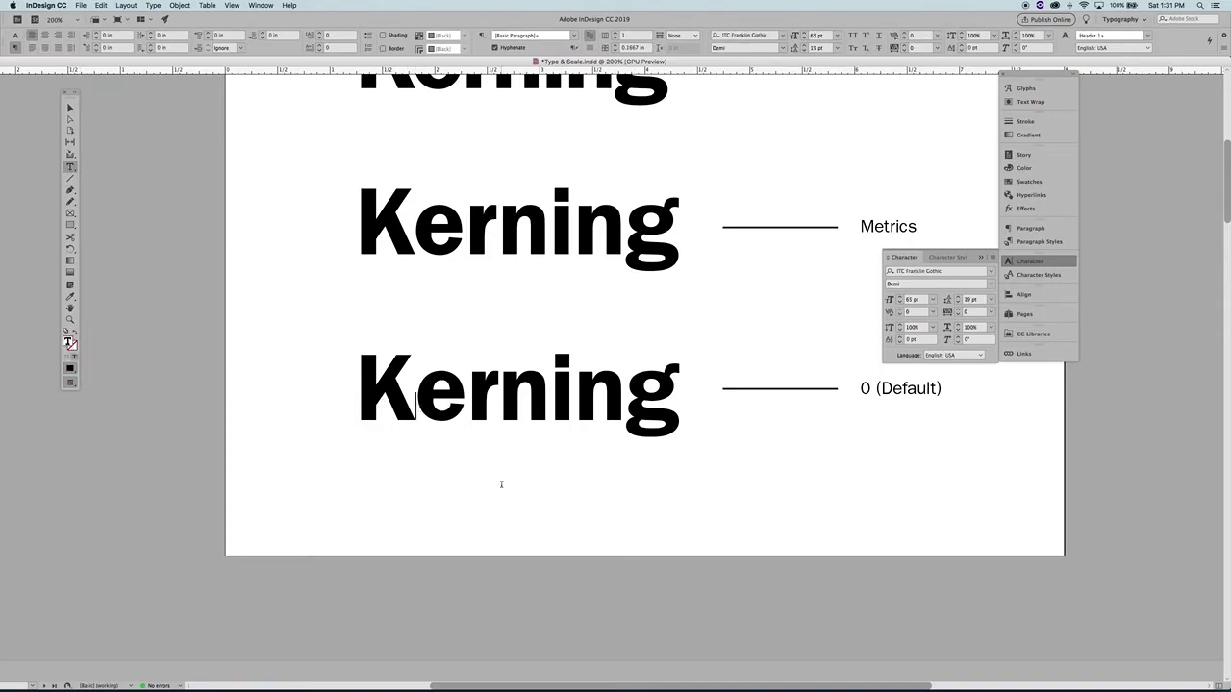
click(900, 315)
click(900, 314)
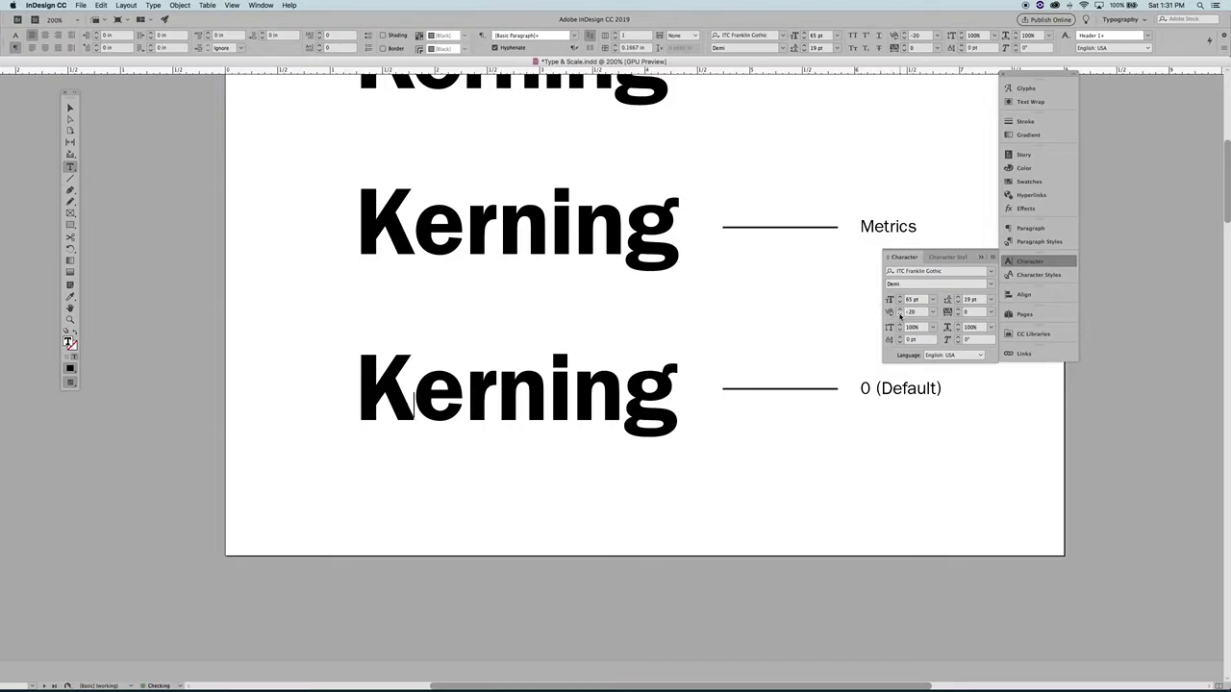
click(900, 315)
click(464, 396)
click(900, 316)
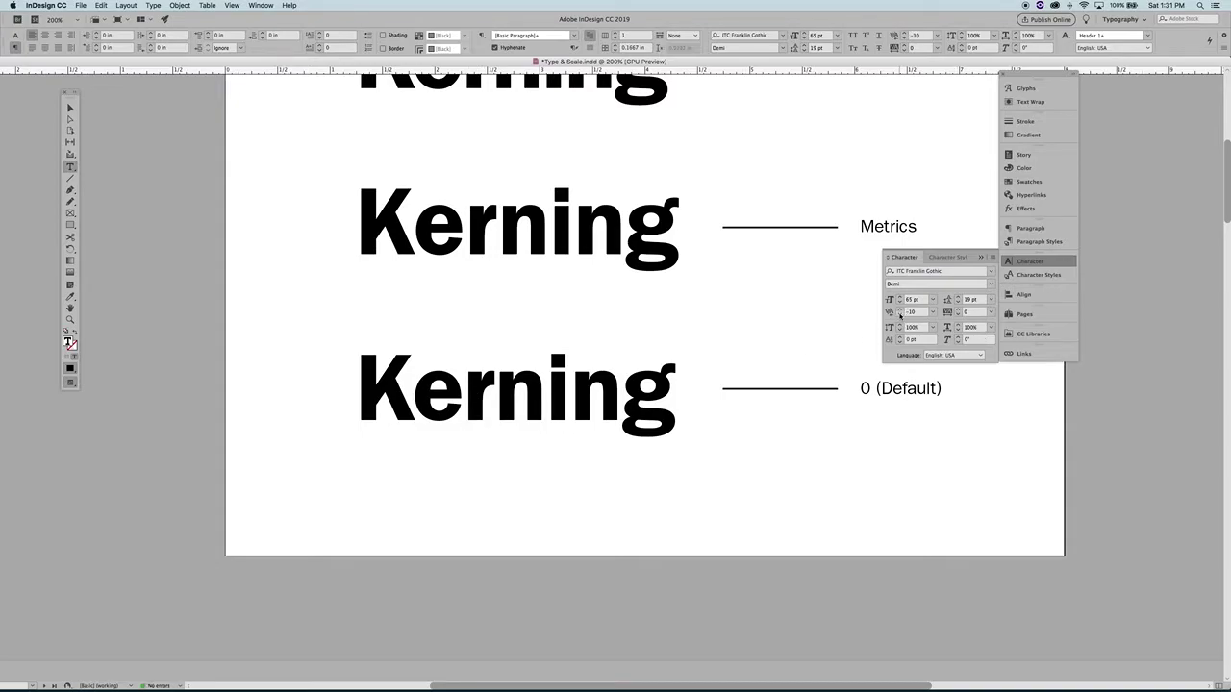
click(900, 314)
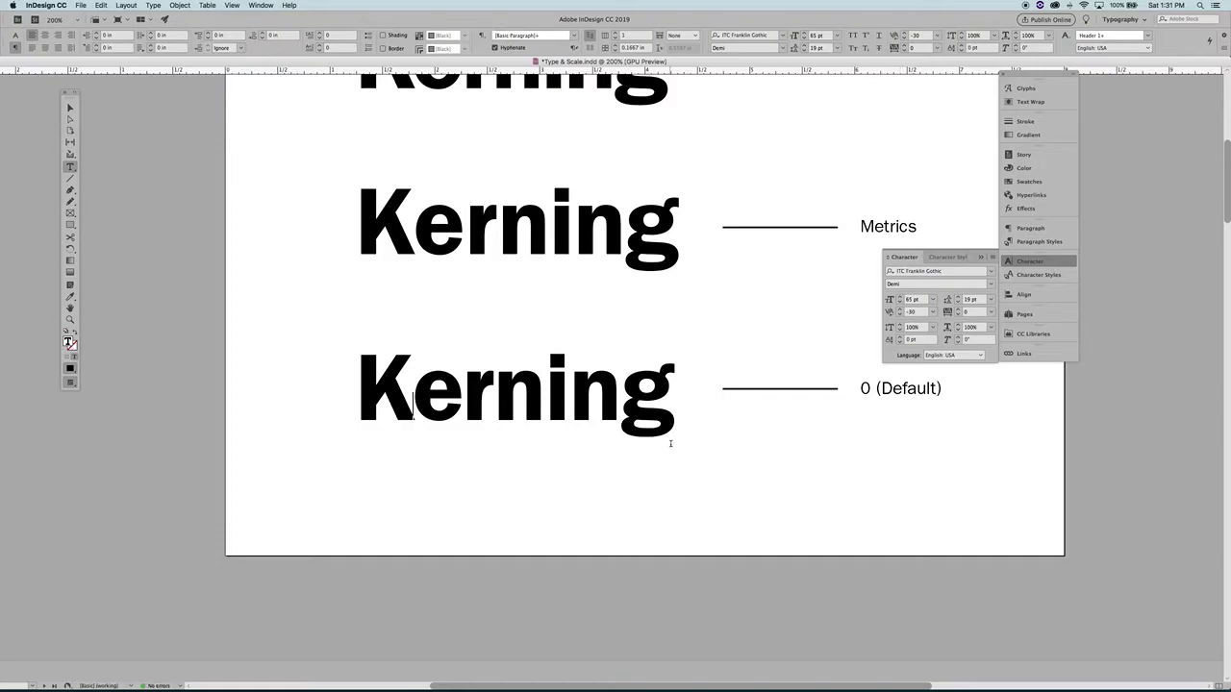
key(super+alt+q)
Step: Rework the K–e pair's kerning, entering -30 in the Character panel kerning field
drag(371, 397, 494, 439)
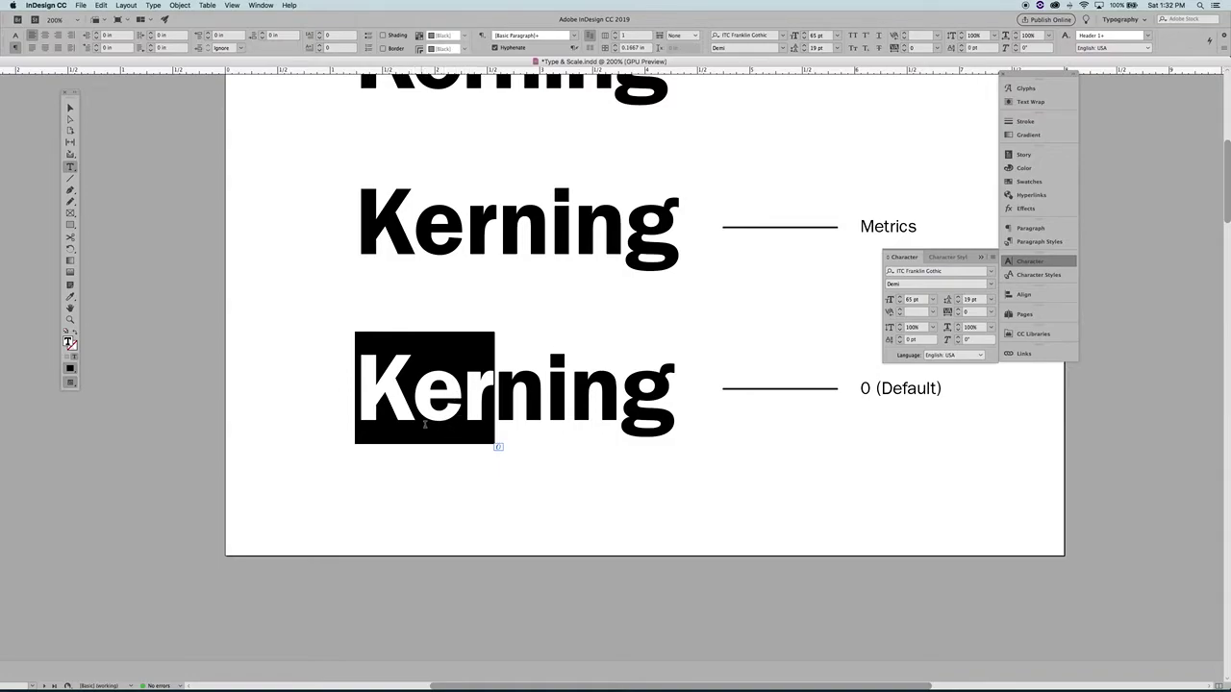
click(421, 419)
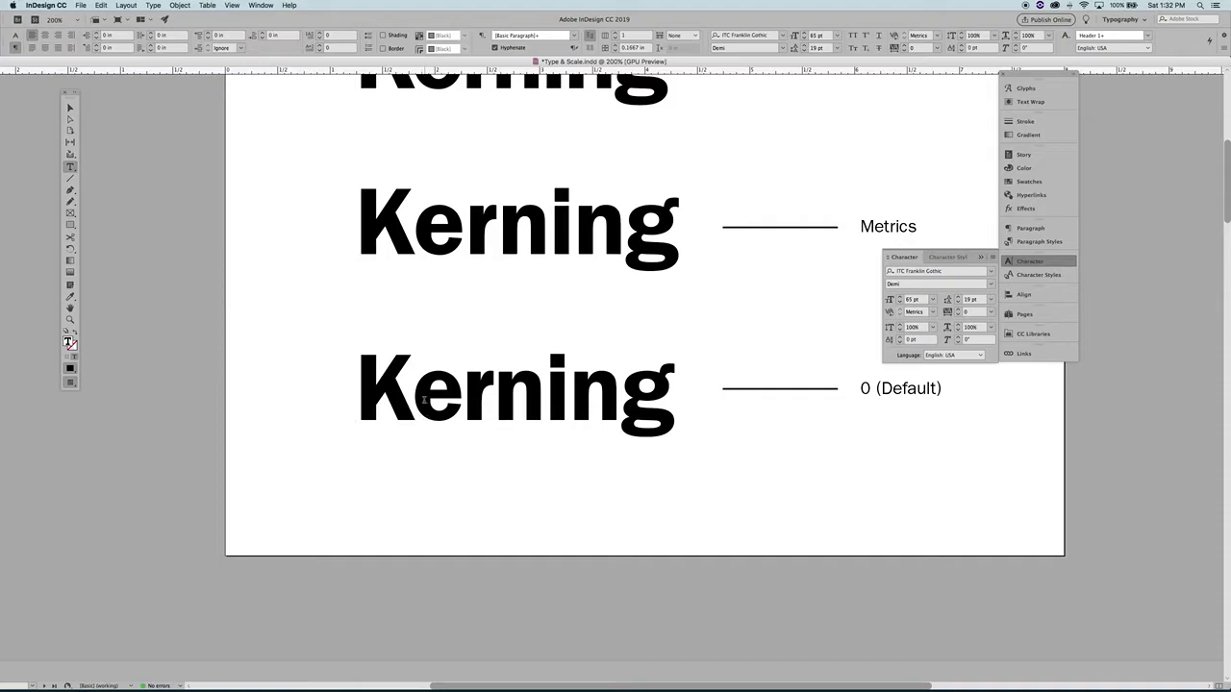
key(alt+Left)
click(899, 316)
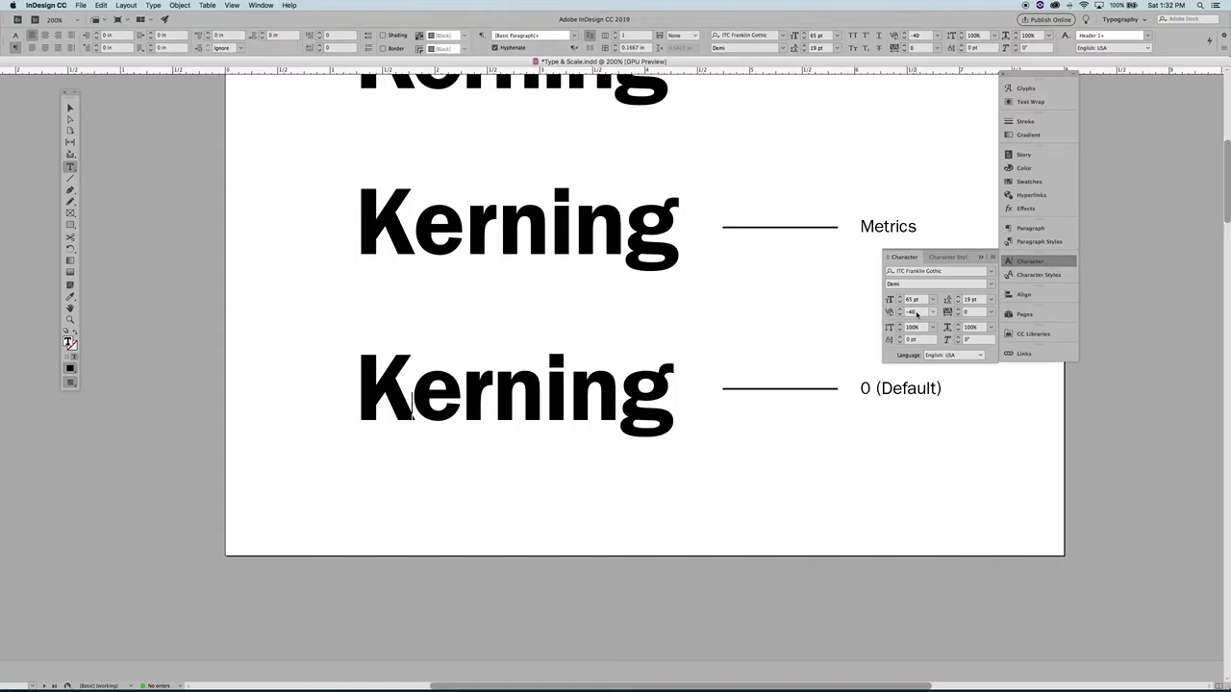
click(913, 313)
text(-30)
key(Return)
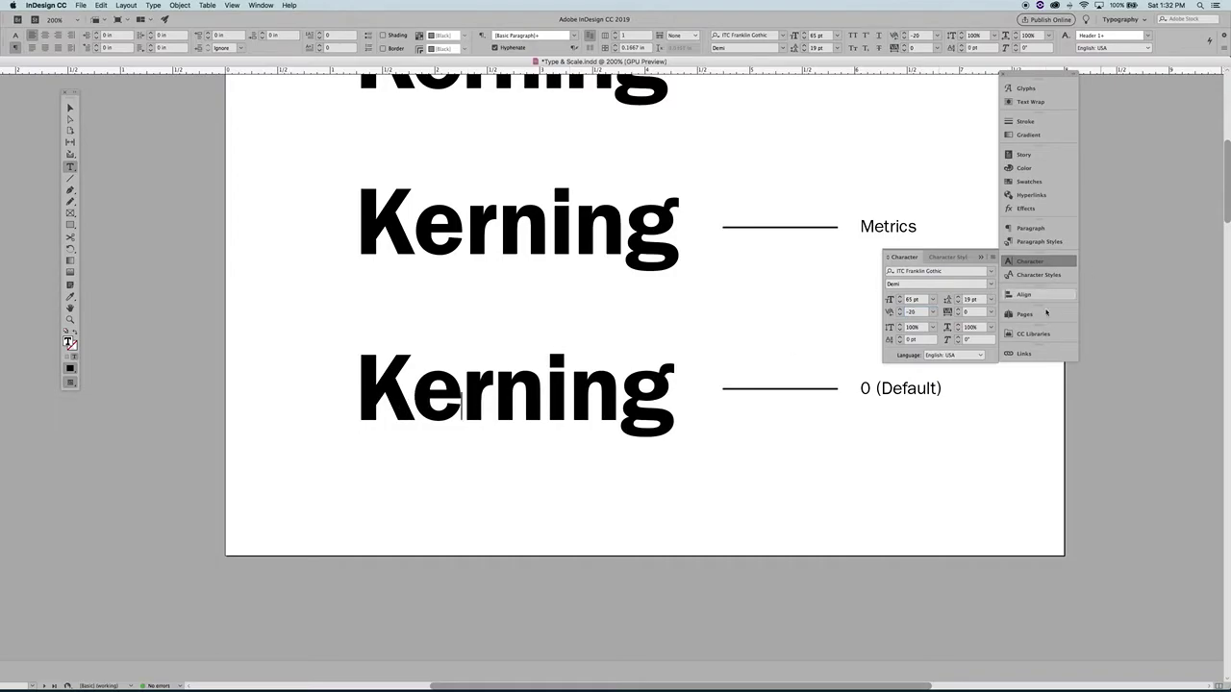
Step: Check the kerning of the r–n, n–i and i–n pairs, then select the whole Kerning frame
click(493, 394)
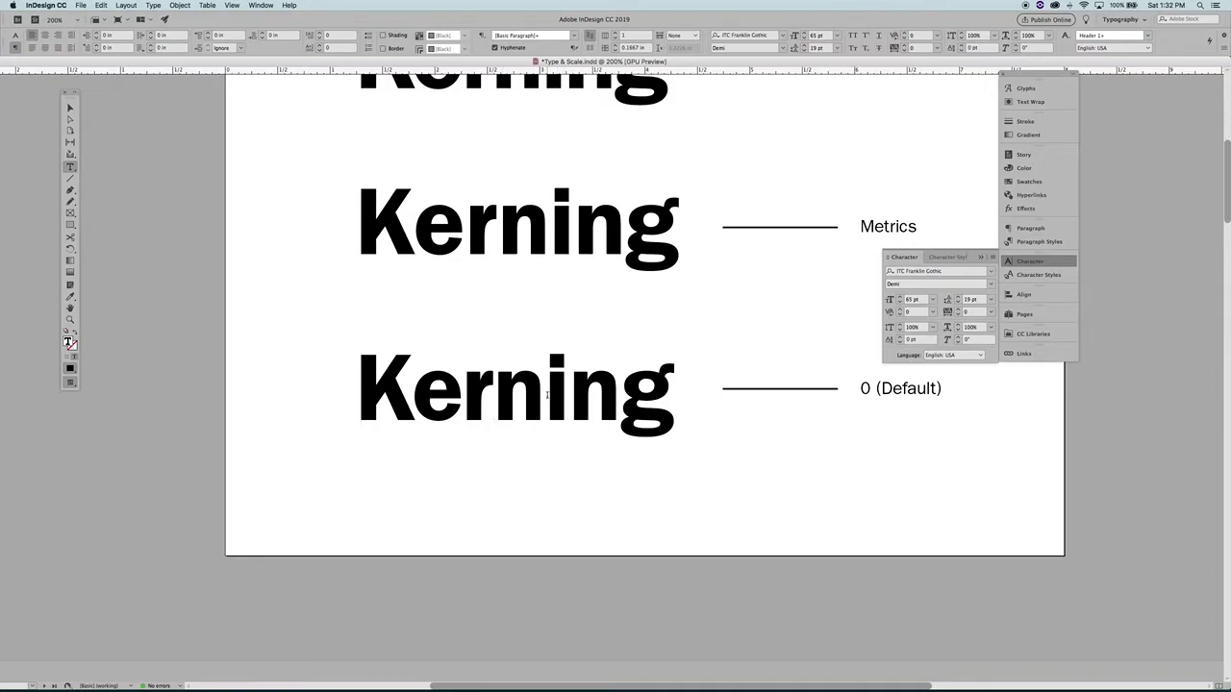
click(547, 394)
click(572, 394)
click(70, 109)
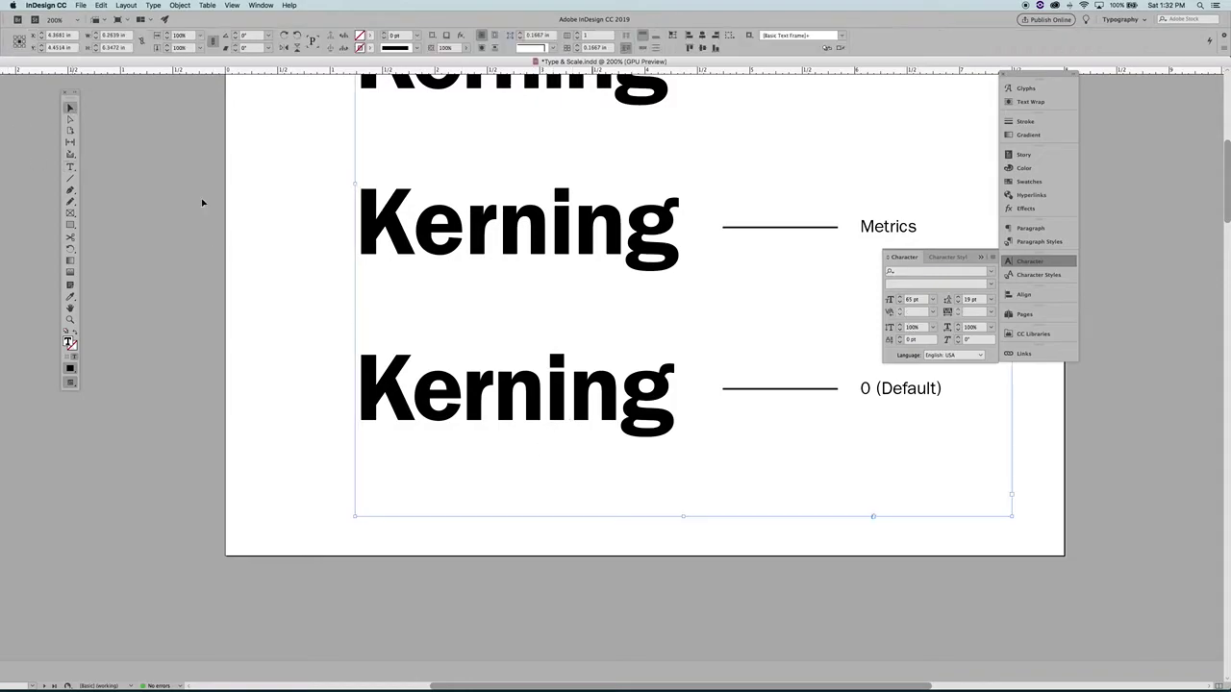
Step: Zoom out, pan, then marquee-zoom around the three Kerning samples to compare them
click(289, 266)
key(z)
alt+click(563, 404)
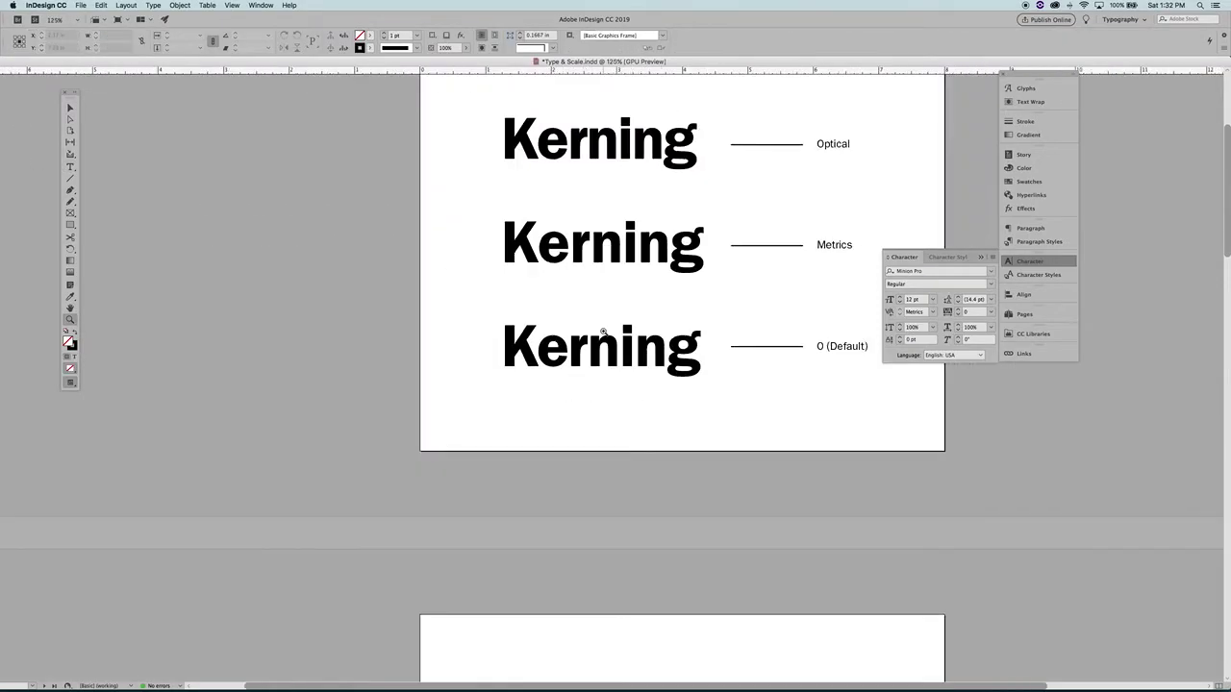
drag(631, 330, 612, 440)
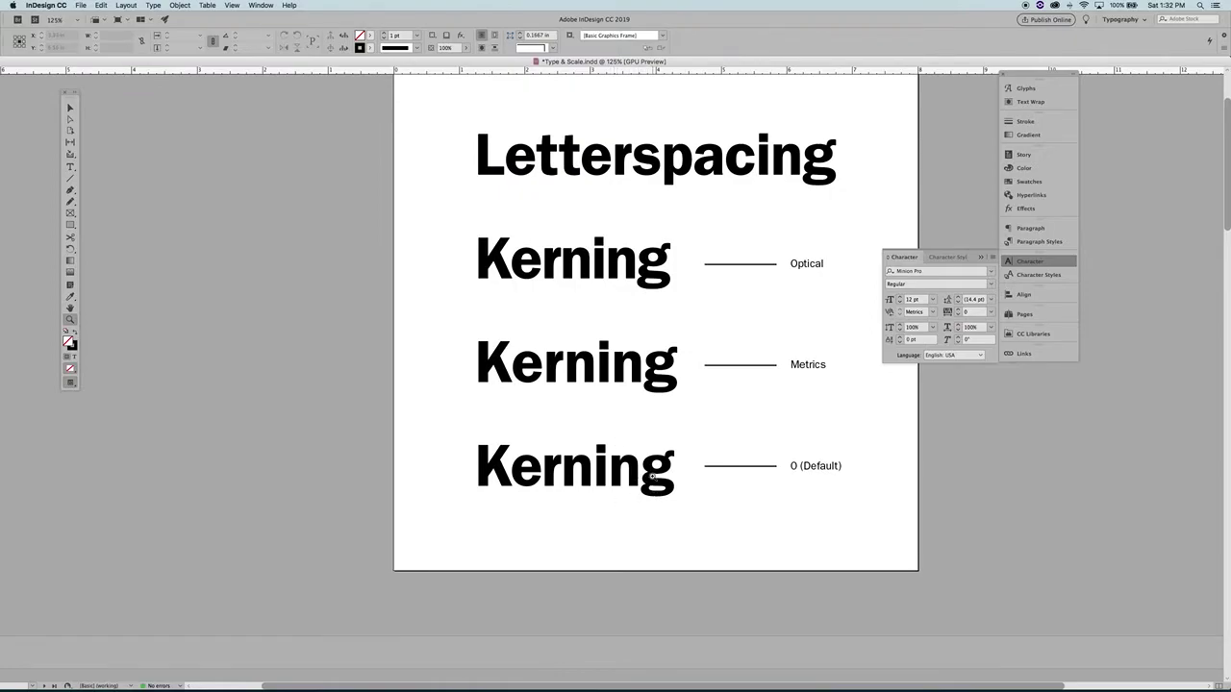
drag(642, 433, 596, 447)
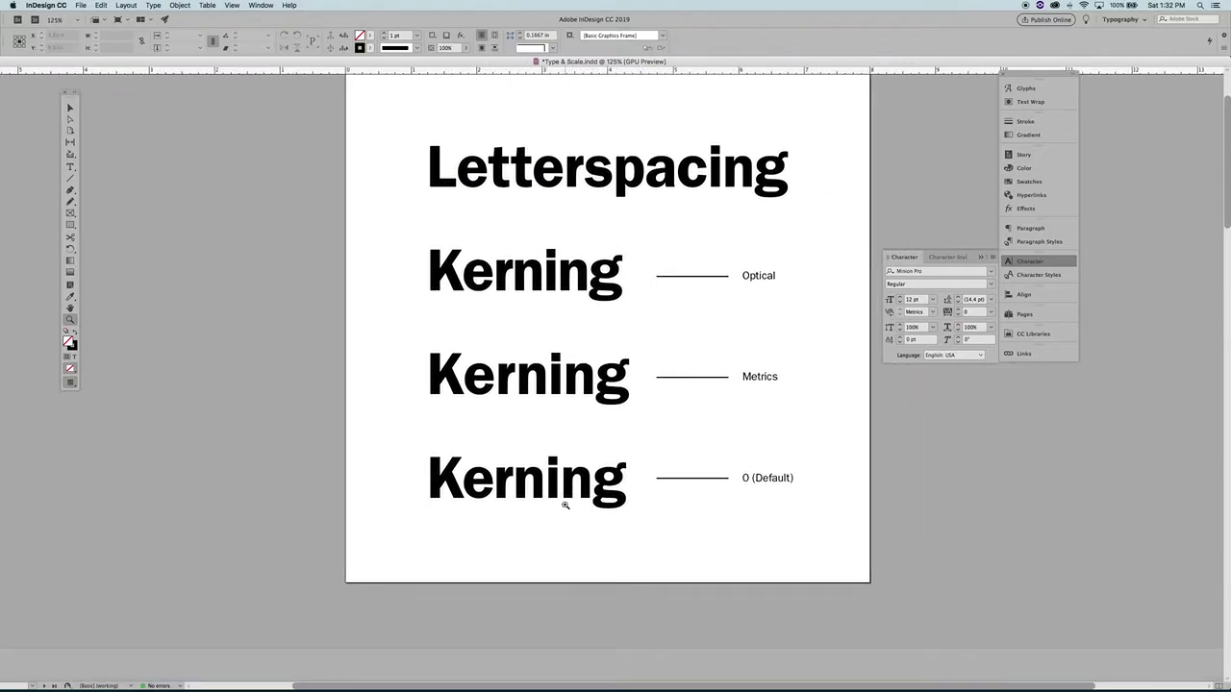
alt+click(568, 483)
alt+click(589, 392)
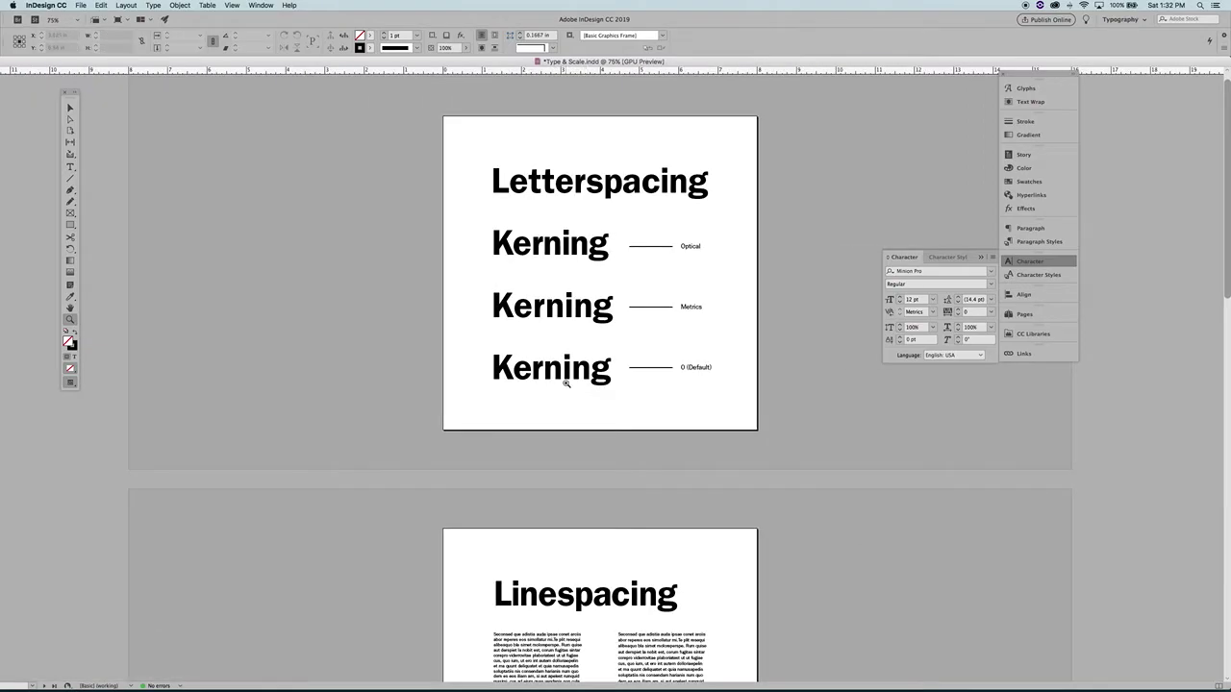
drag(466, 338, 578, 502)
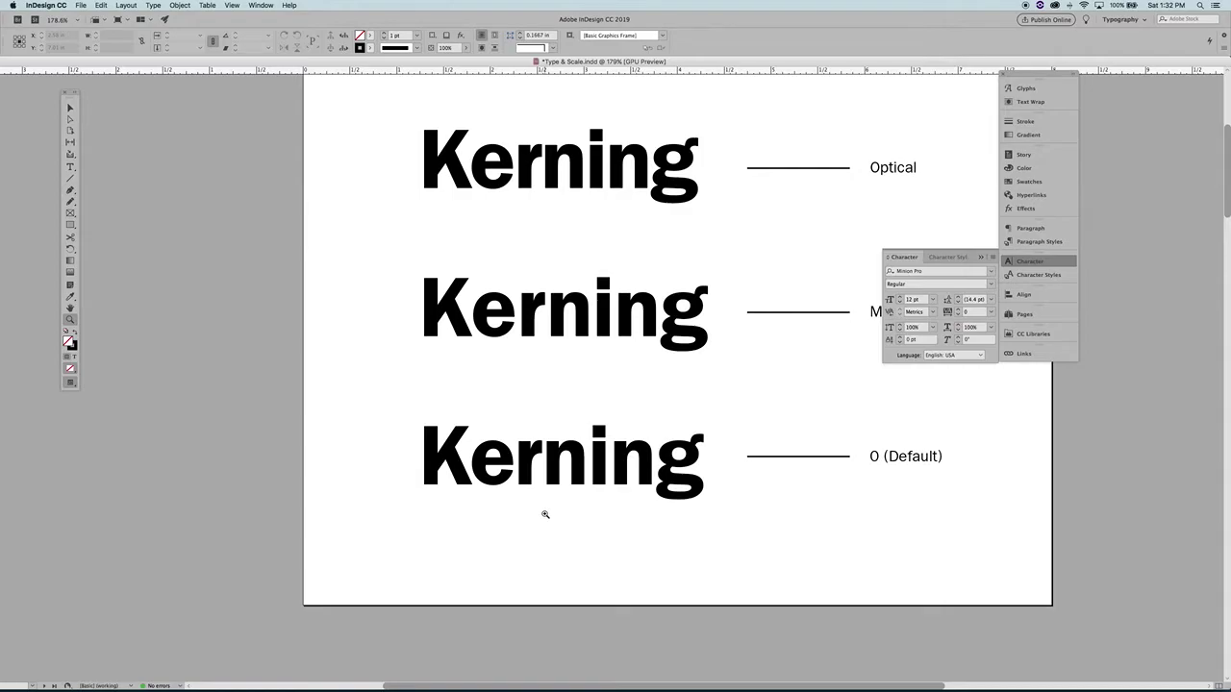
Step: Scroll down to the Linespacing page and switch to the Selection tool
scroll(541, 437, up, 3)
scroll(541, 433, down, 5)
scroll(541, 437, down, 10)
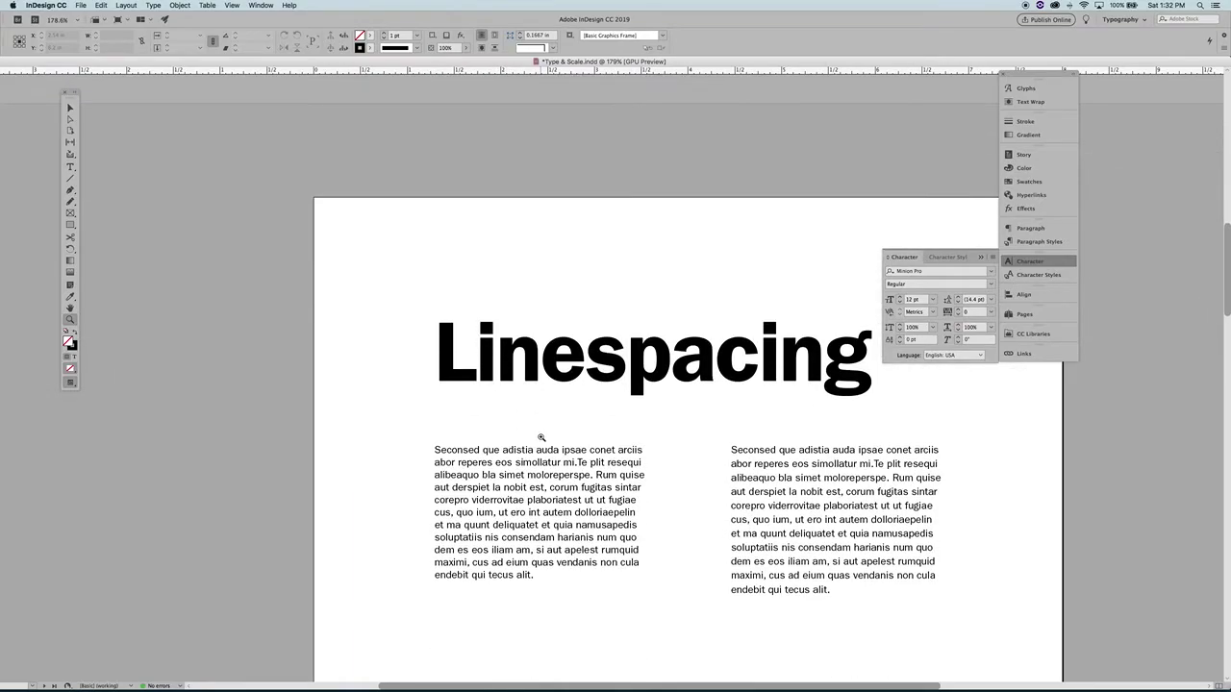
scroll(558, 438, right, 3)
scroll(577, 441, down, 5)
scroll(575, 428, left, 1)
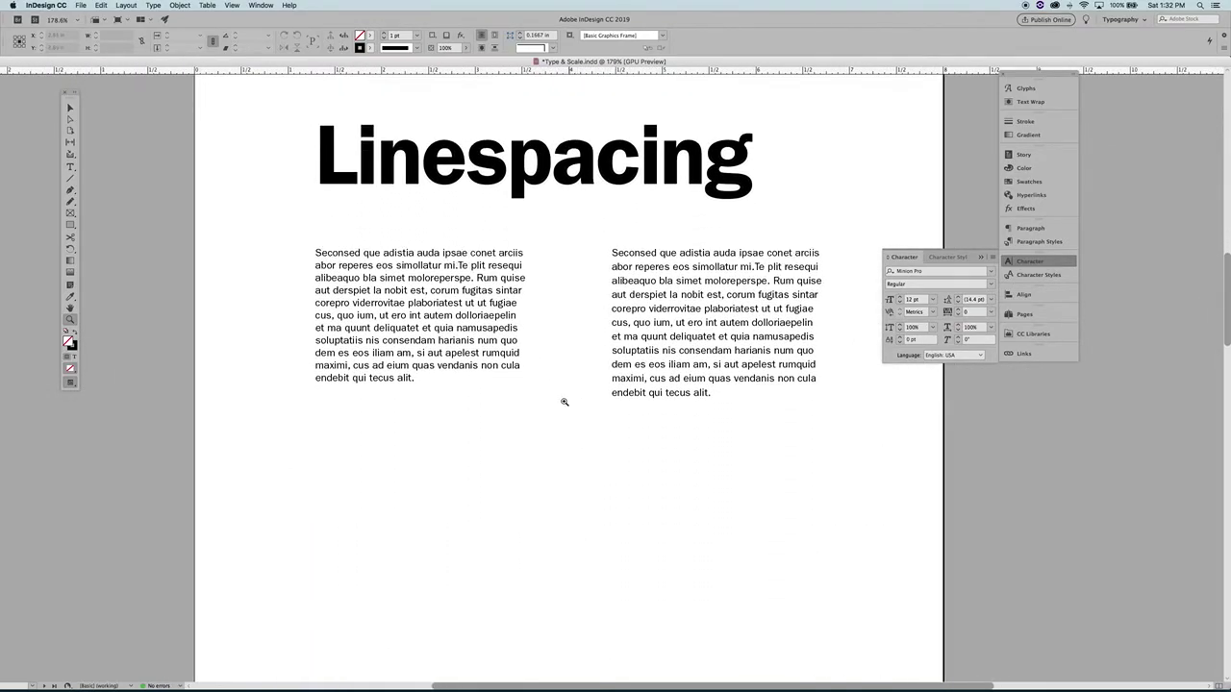
scroll(567, 398, down, 2)
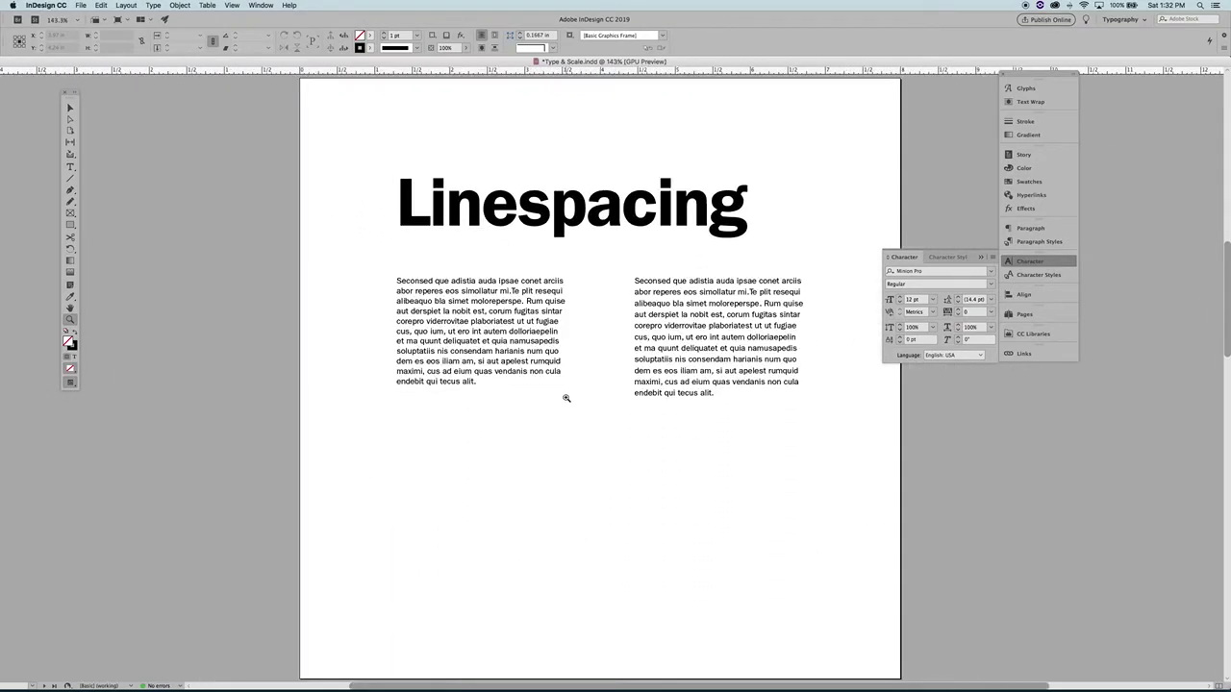
key(v)
click(501, 334)
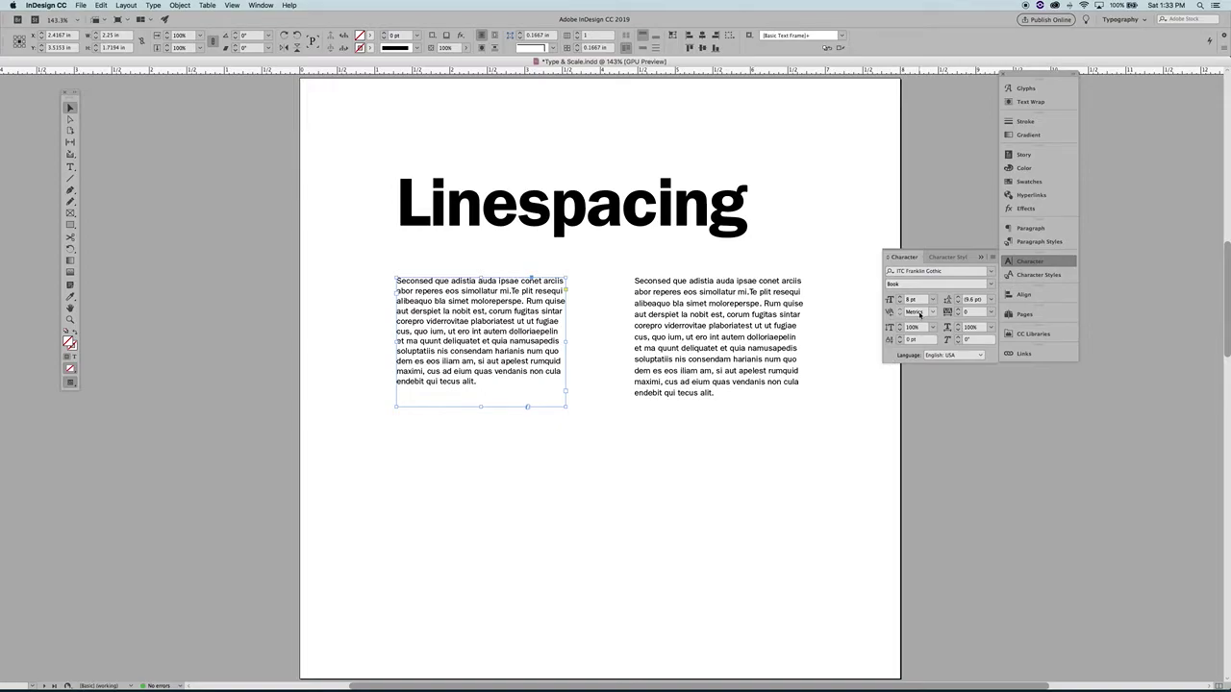
click(741, 349)
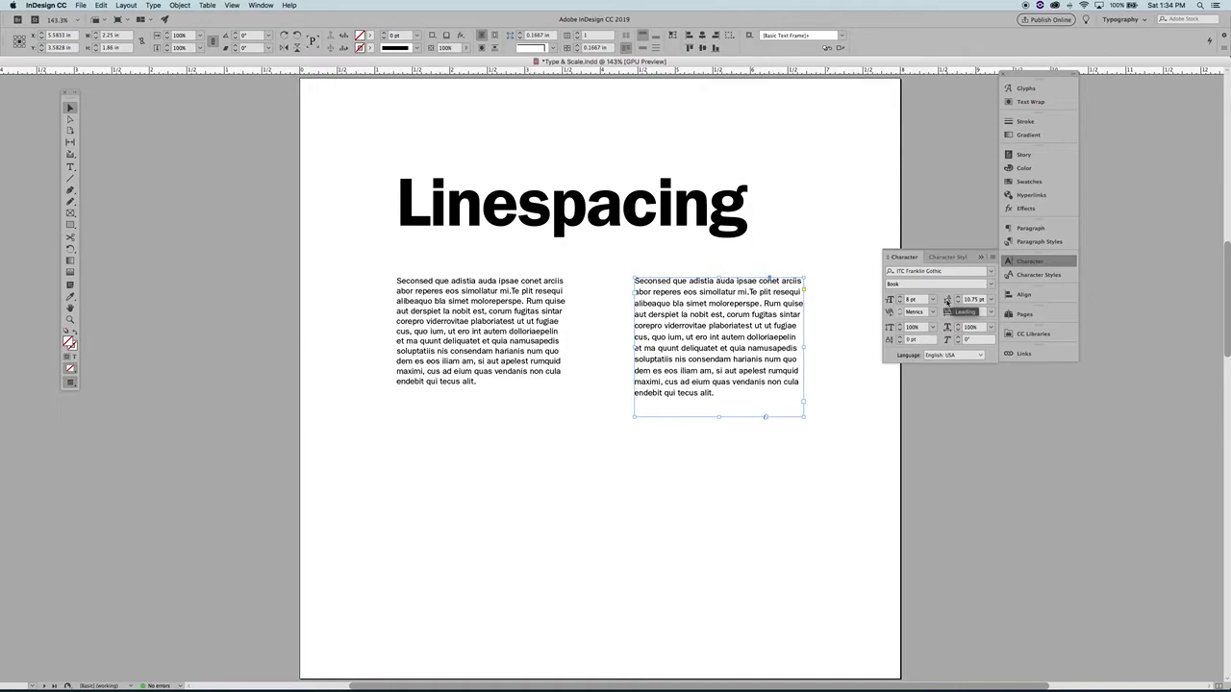
Step: Select the right body-text column and try leading values of 12, 10 and 9 pt
click(798, 490)
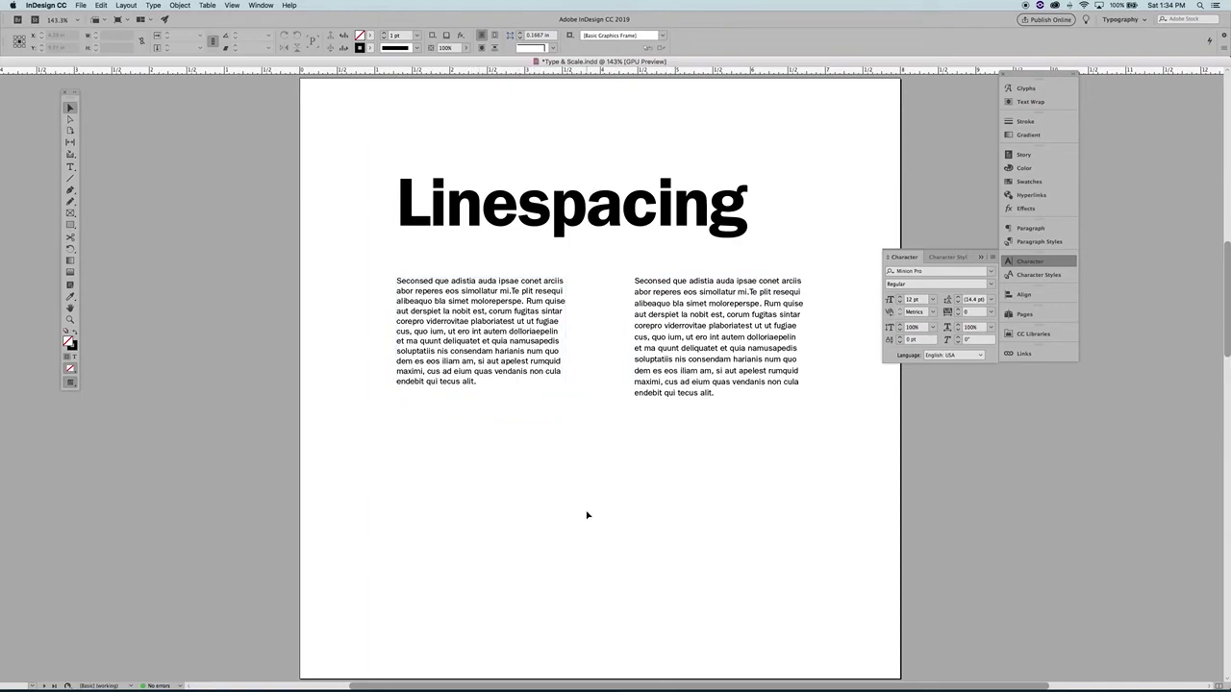
click(737, 360)
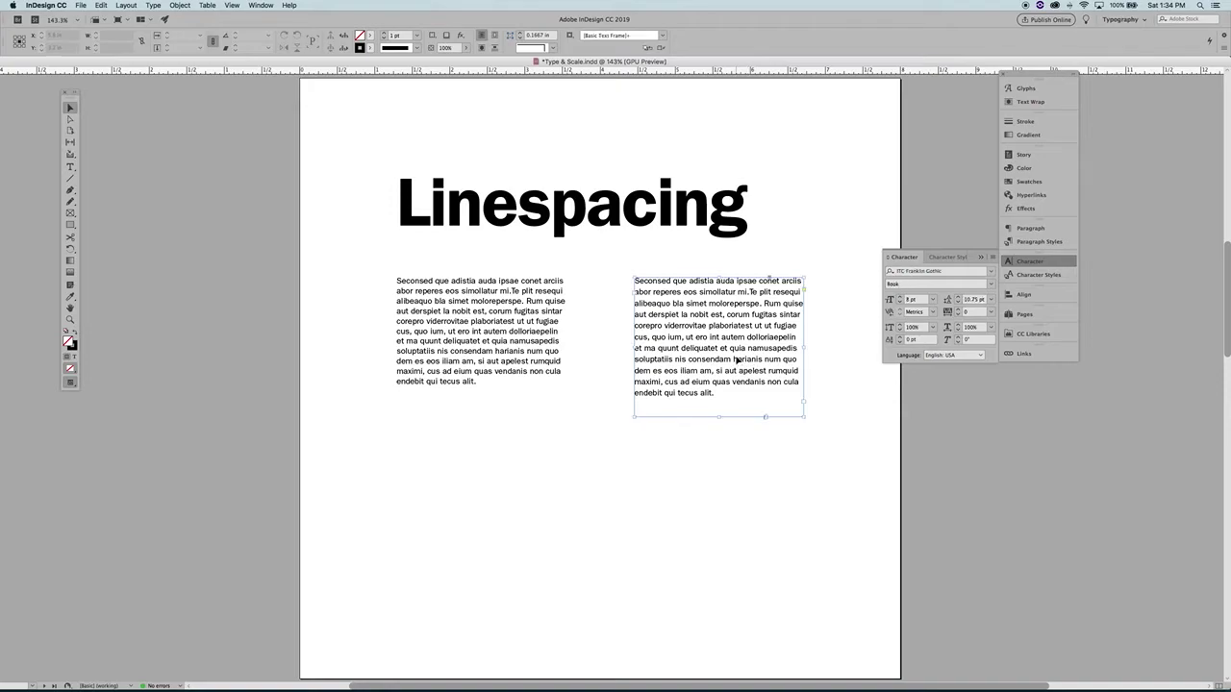
click(957, 297)
click(957, 297)
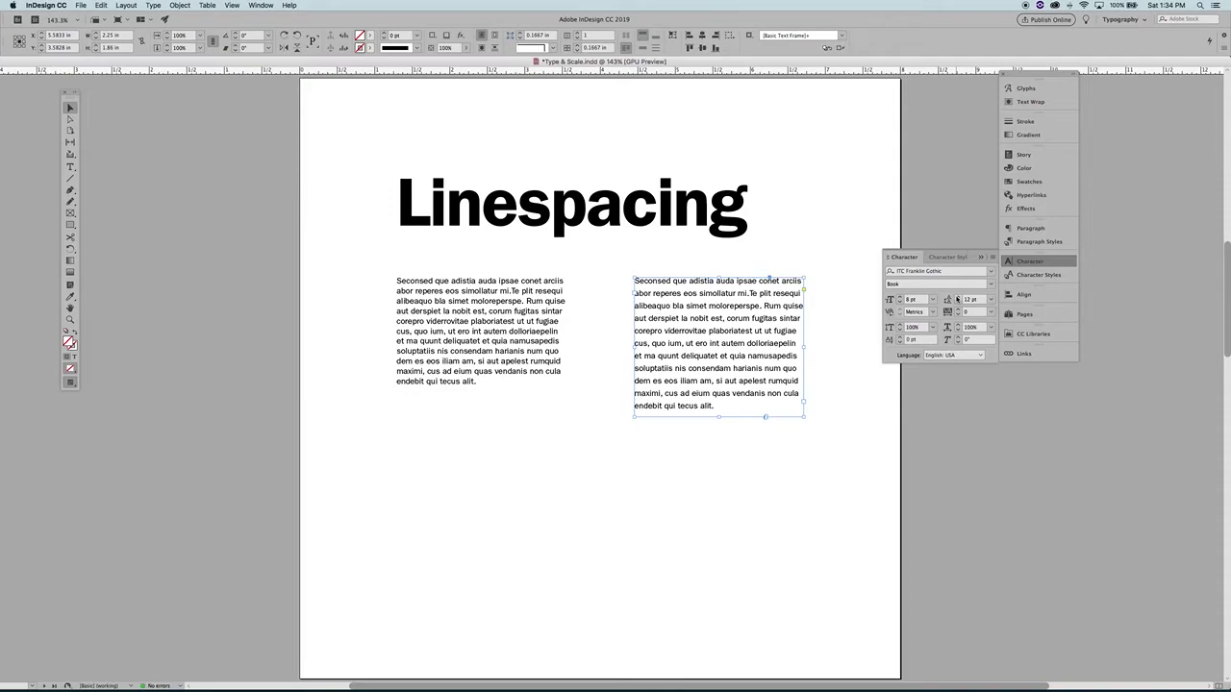
click(959, 304)
click(959, 304)
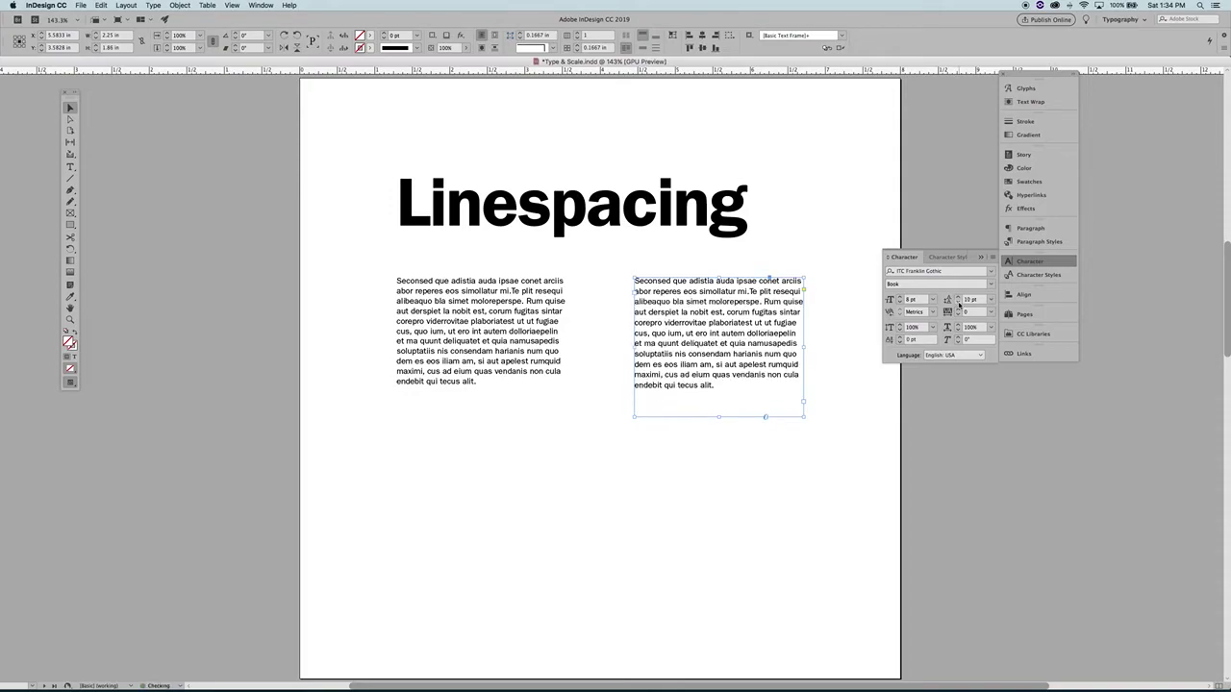
click(958, 303)
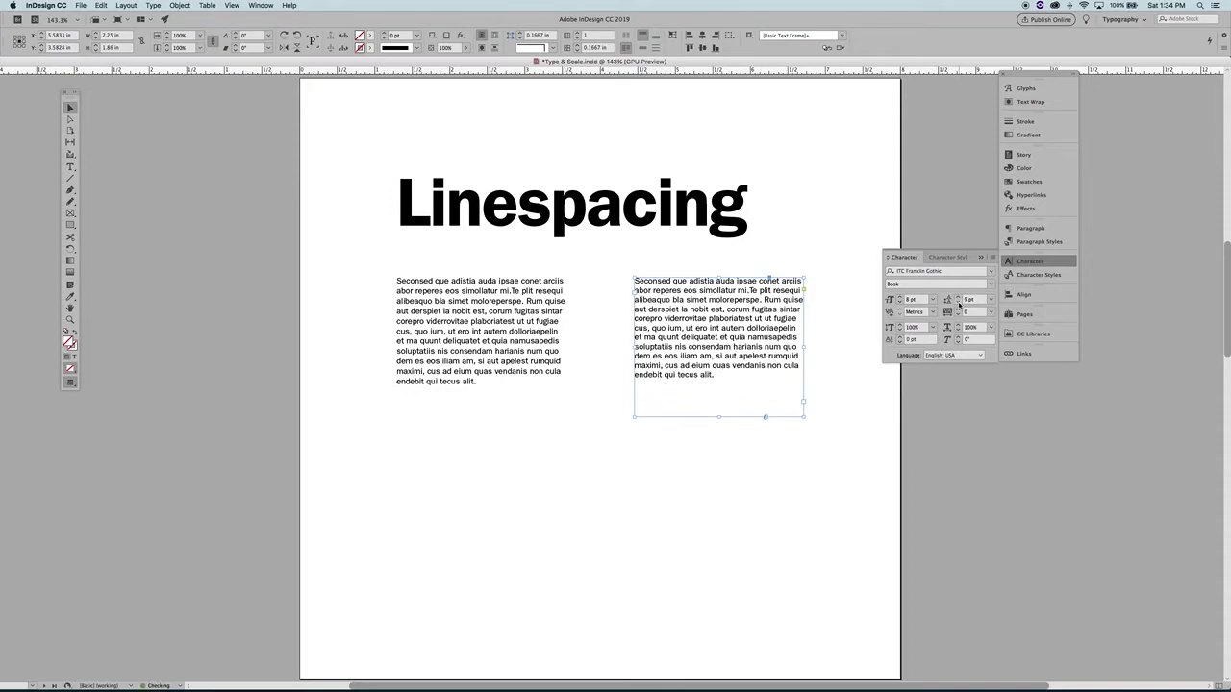
click(958, 298)
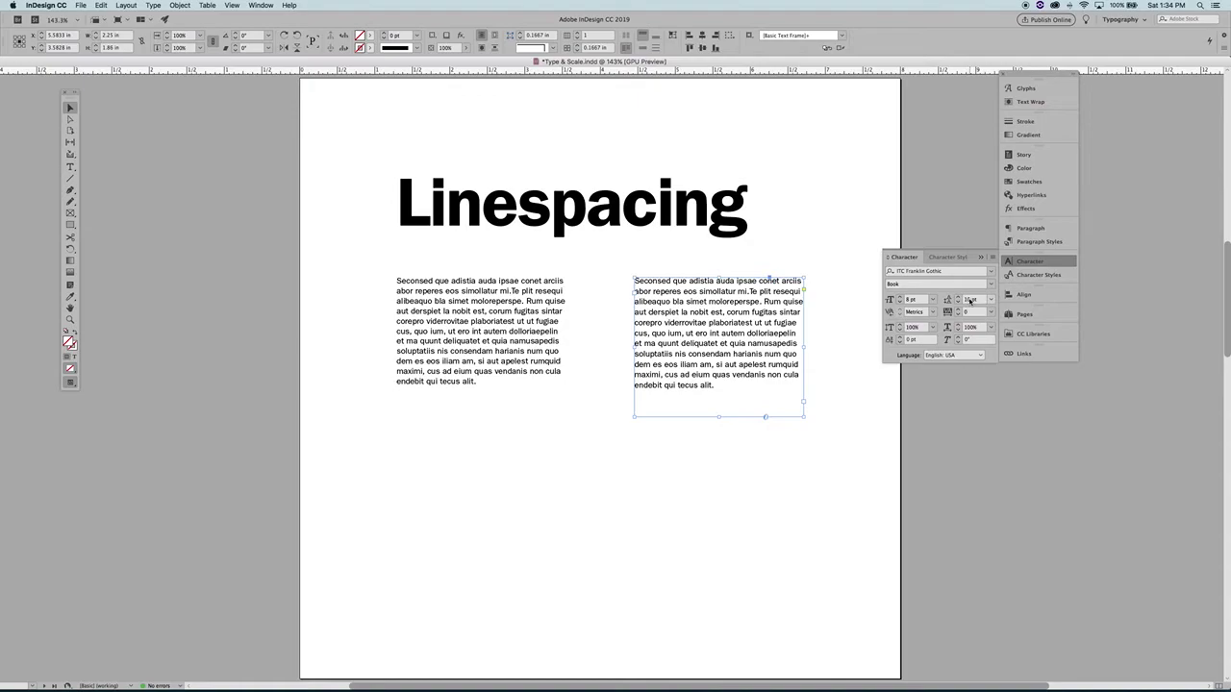
Step: Enter 10.5 pt leading for the right column and recheck the frame
double_click(969, 300)
text(.5)
key(Return)
click(829, 303)
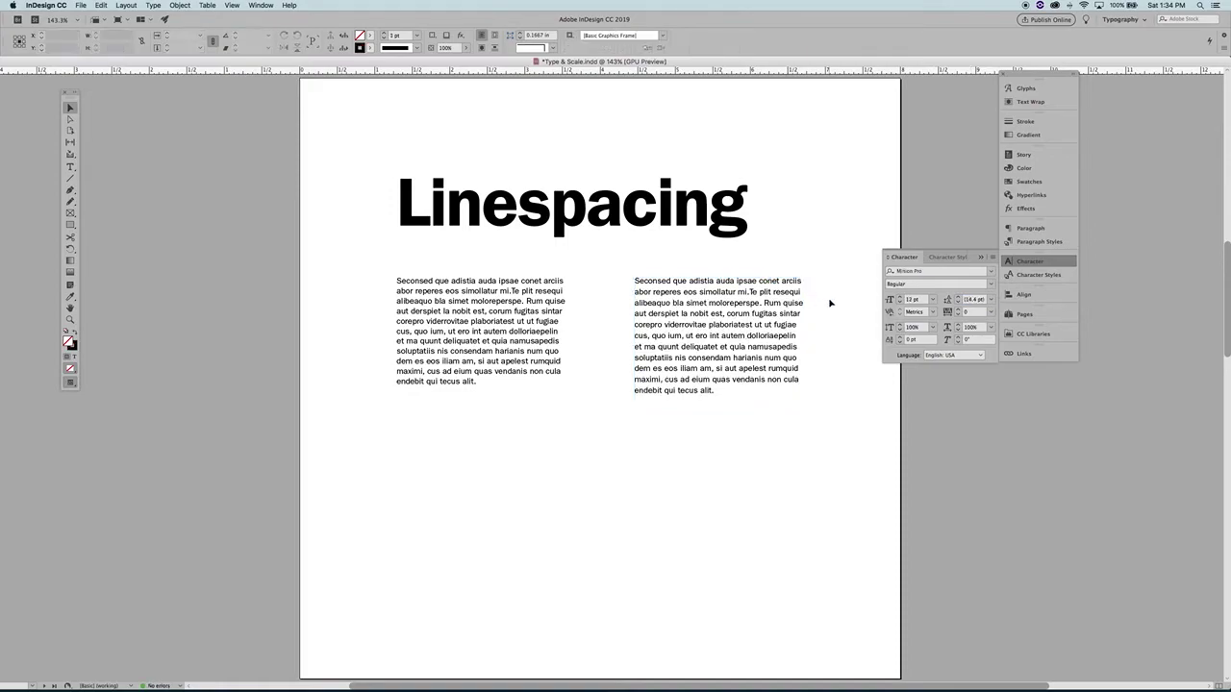
click(785, 315)
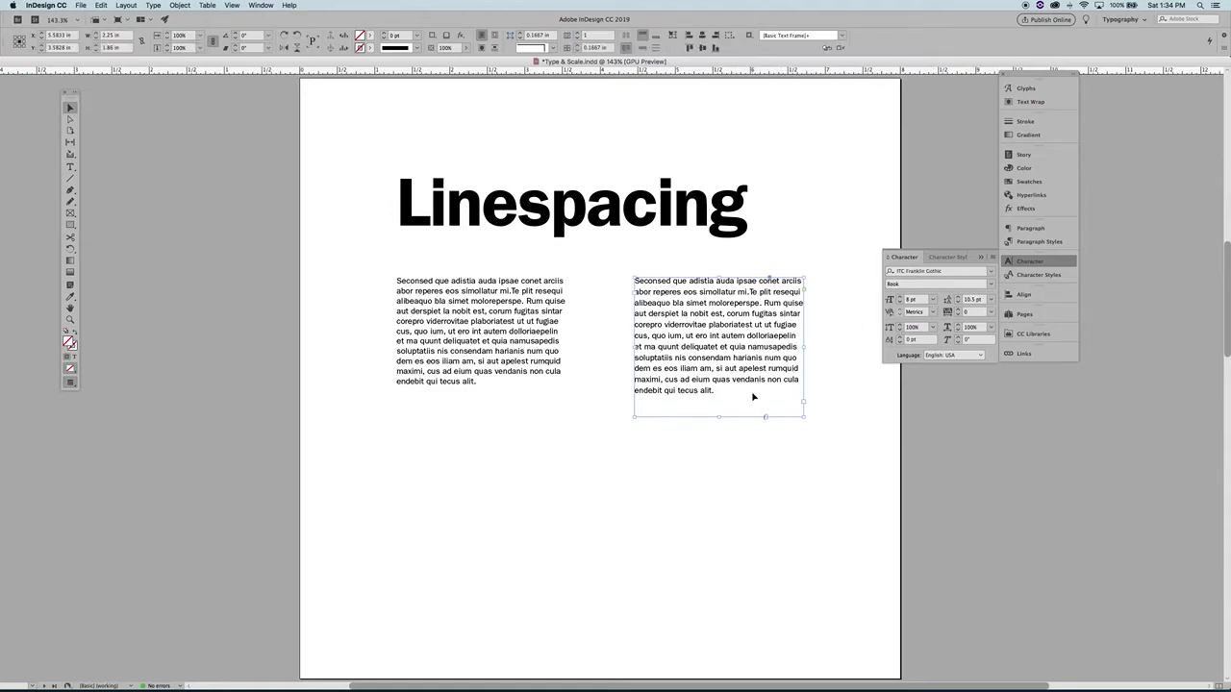
click(796, 481)
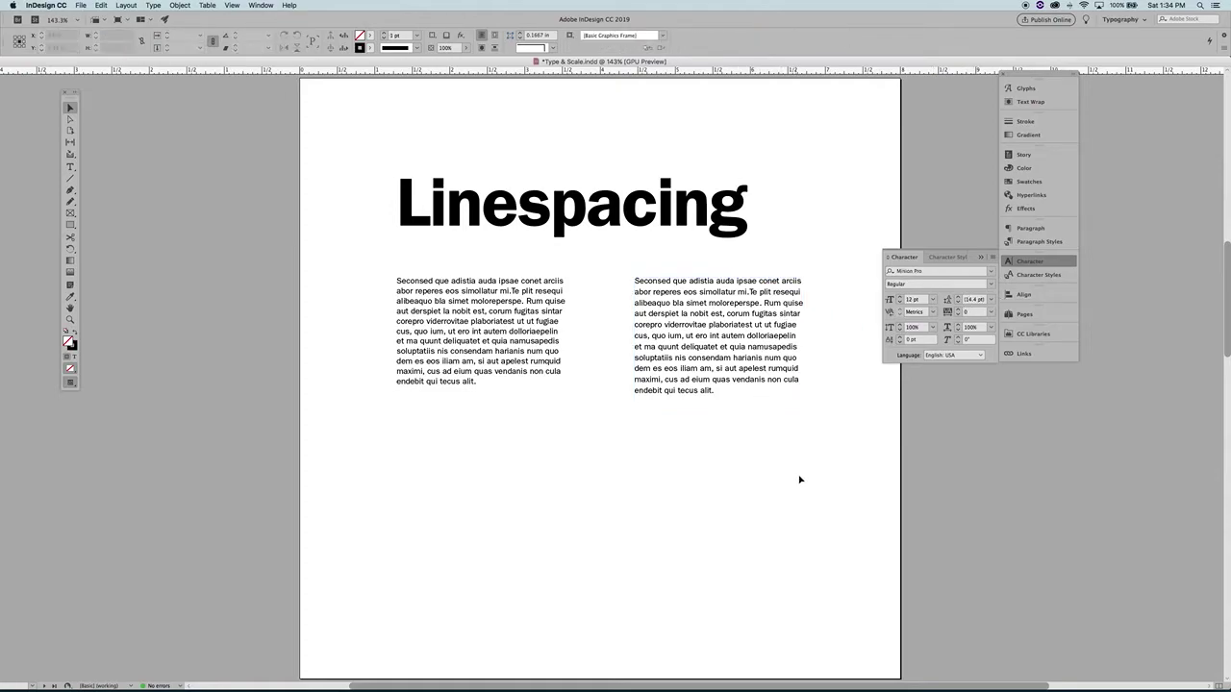
Step: Scroll to the Fibonacci scaling page showing the TYPOGRAPHY letters in growing sizes
scroll(789, 470, down, 8)
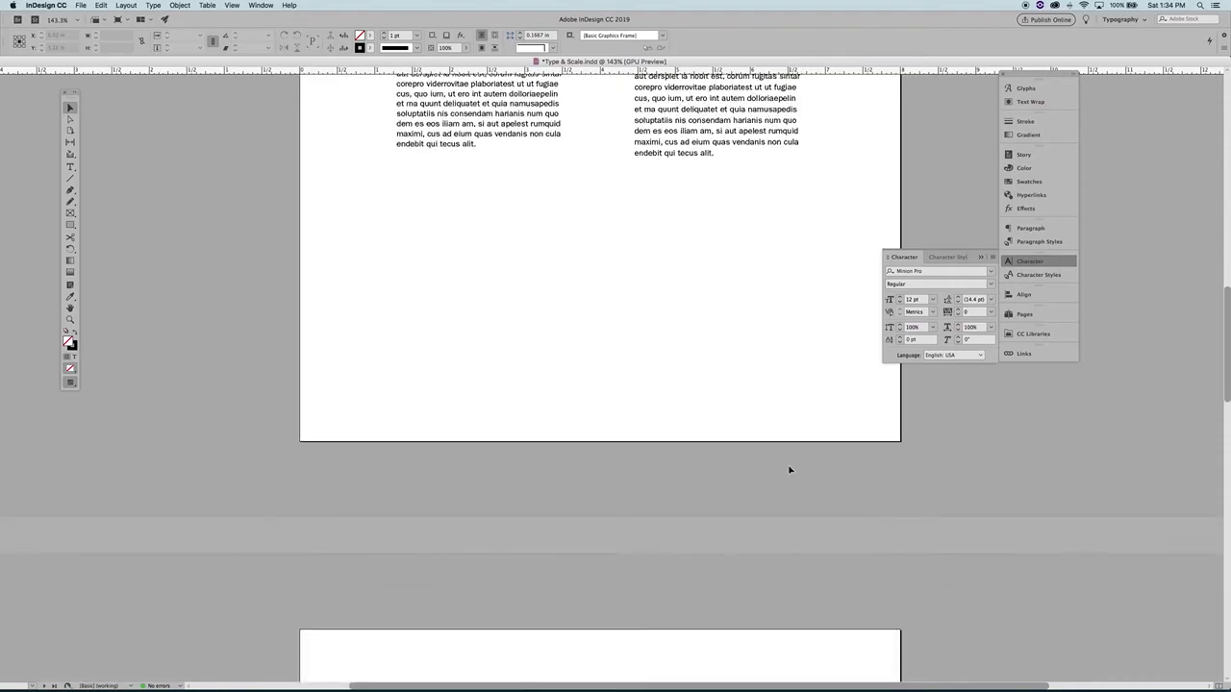
scroll(790, 469, down, 6)
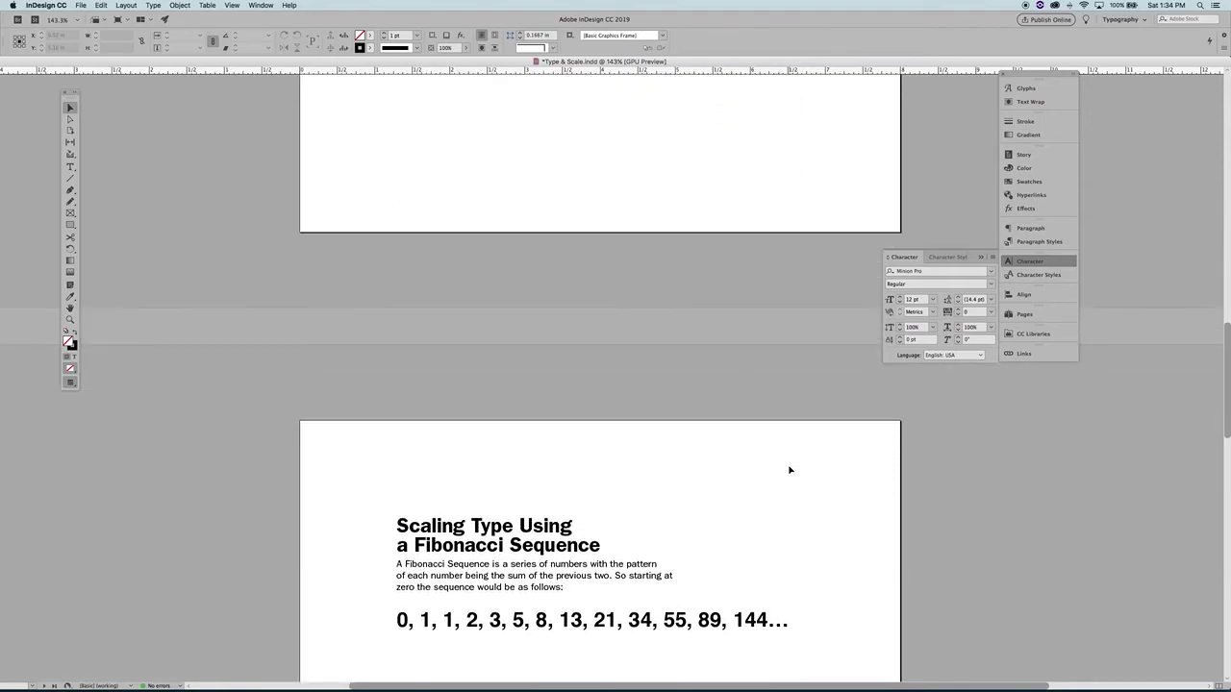
scroll(790, 470, down, 5)
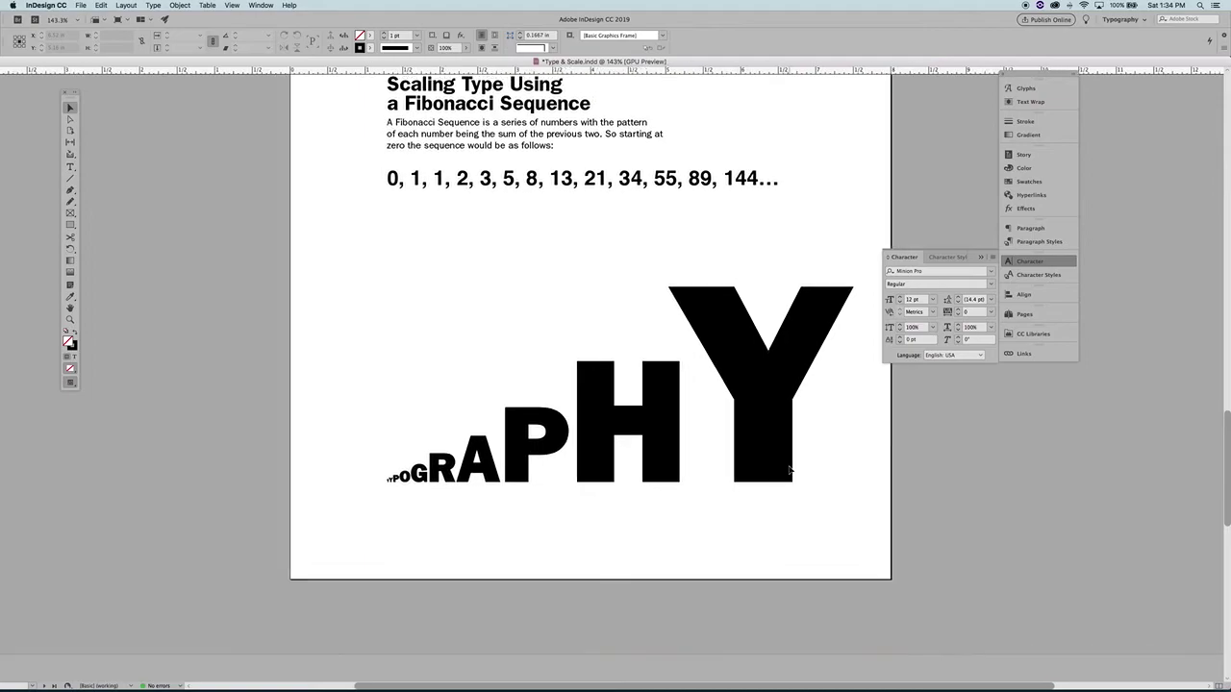
scroll(790, 469, up, 1)
scroll(789, 469, right, 1)
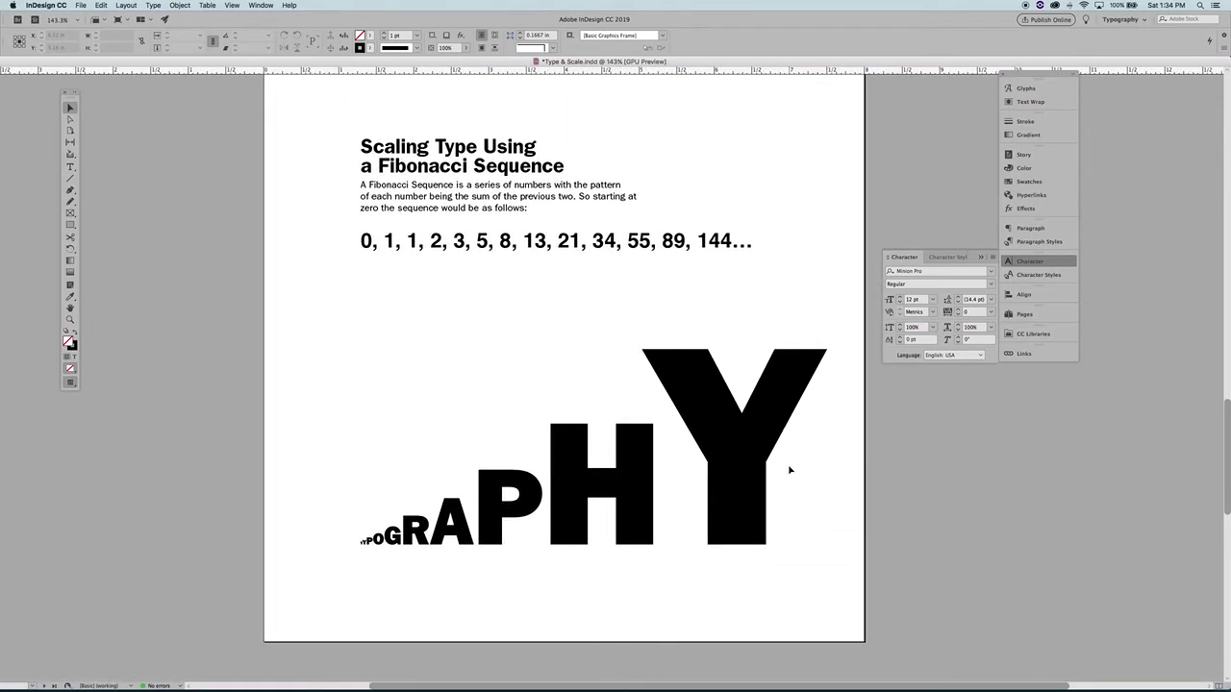
scroll(789, 469, up, 1)
scroll(789, 469, up, 3)
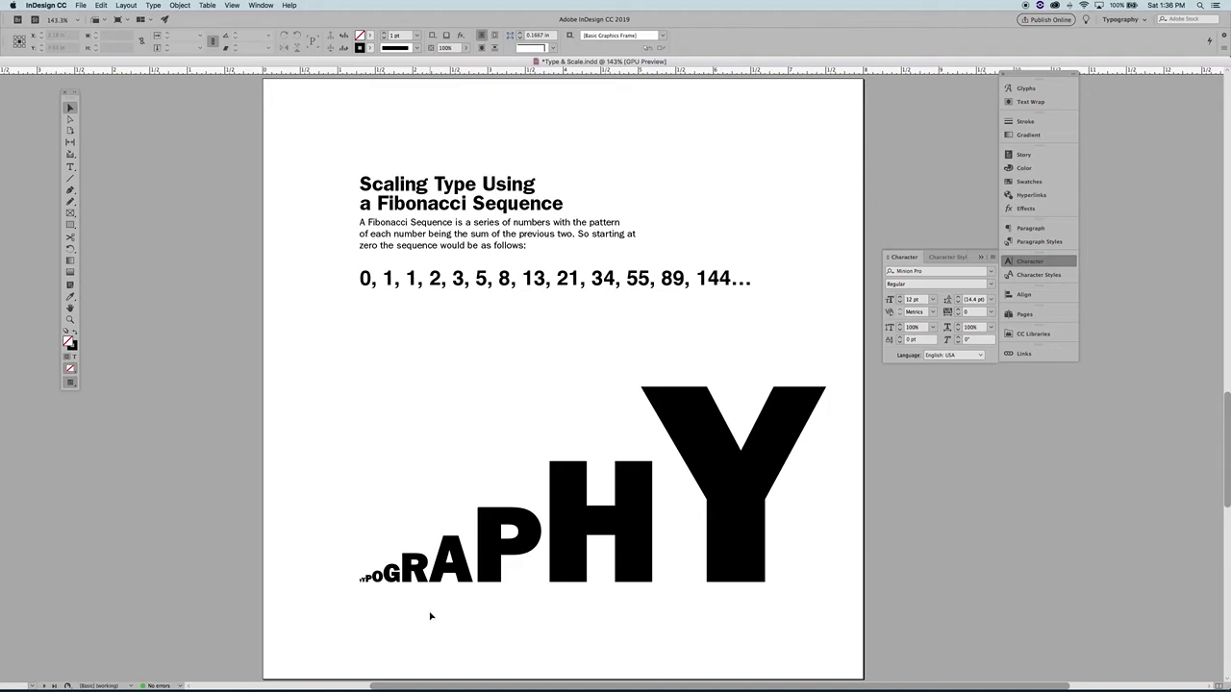
Step: Scroll down to the HEADLINE HERE page with its 34 pt, 13/18 pt and 8/11 pt samples
scroll(428, 610, down, 5)
scroll(430, 616, down, 15)
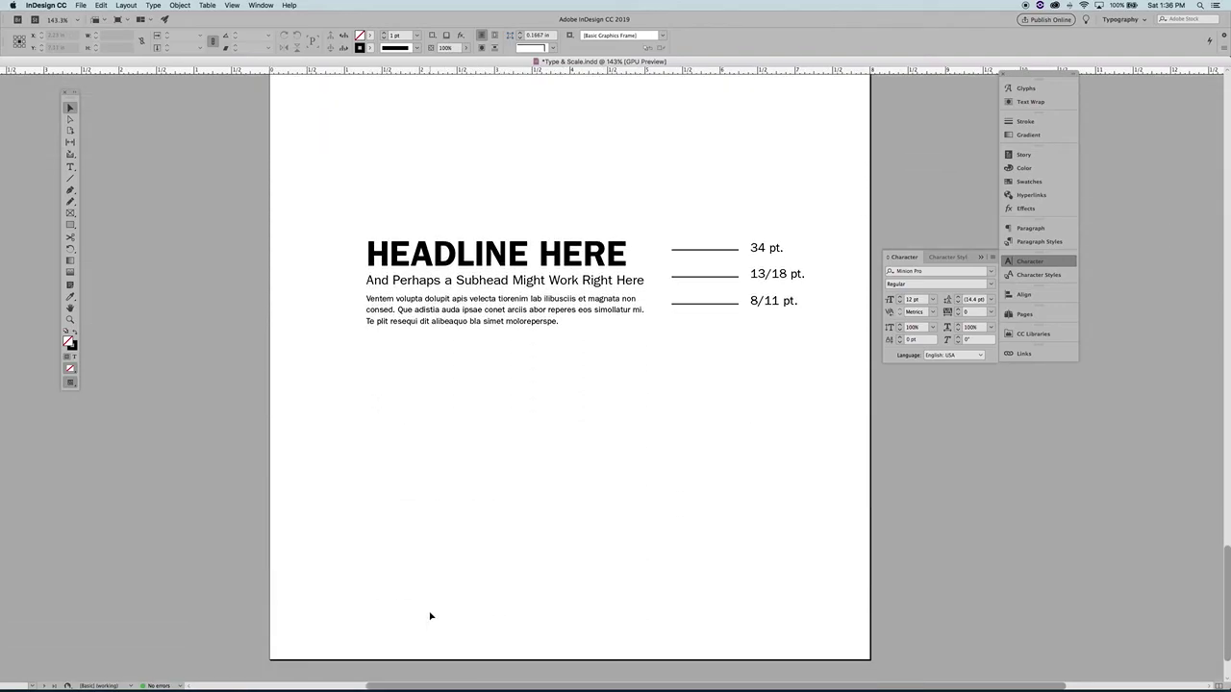
scroll(442, 552, down, 20)
scroll(443, 552, up, 8)
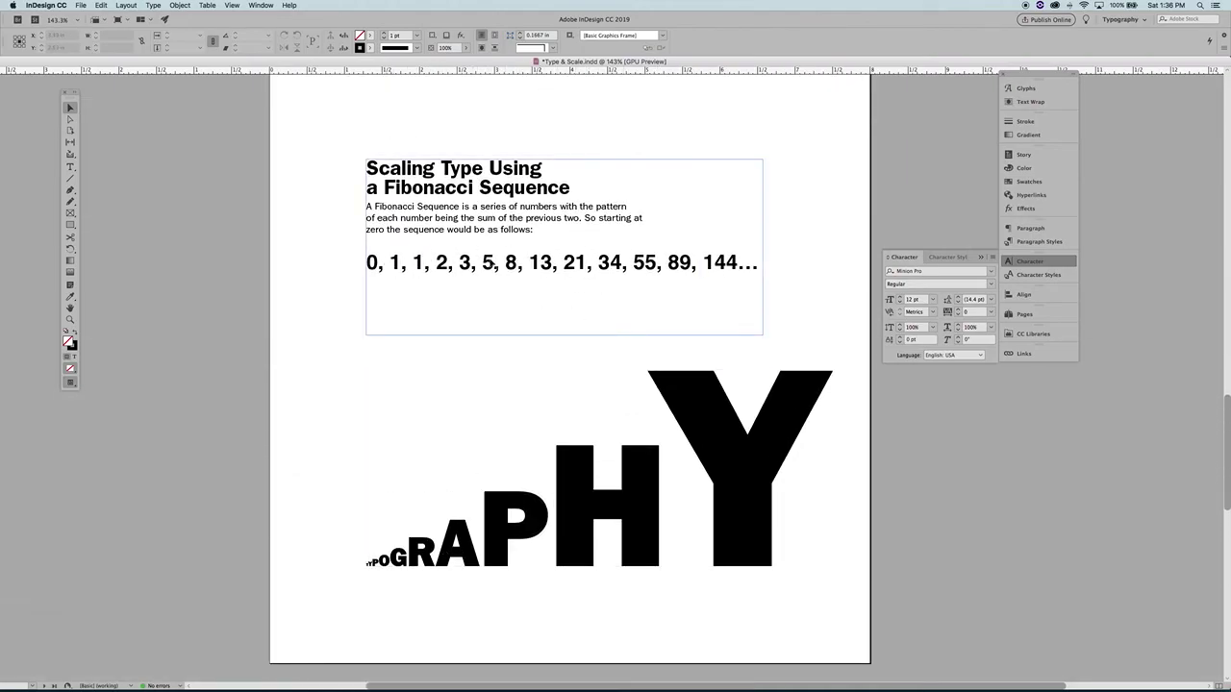
scroll(563, 280, down, 15)
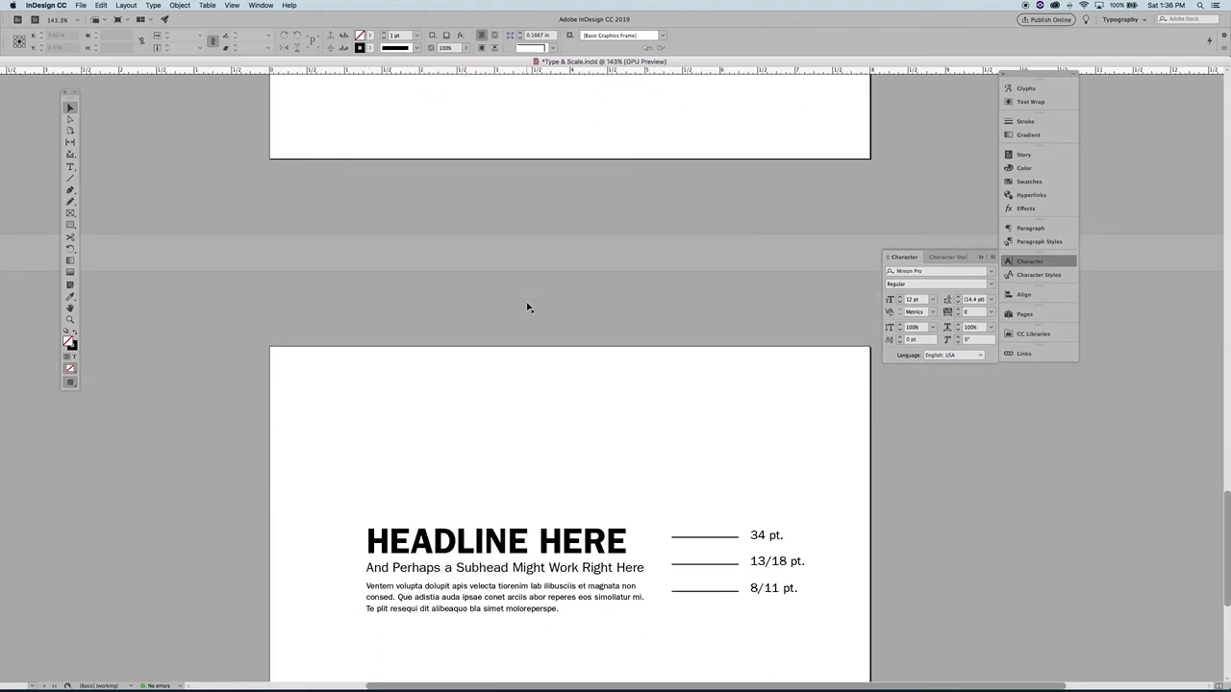
scroll(564, 309, down, 1)
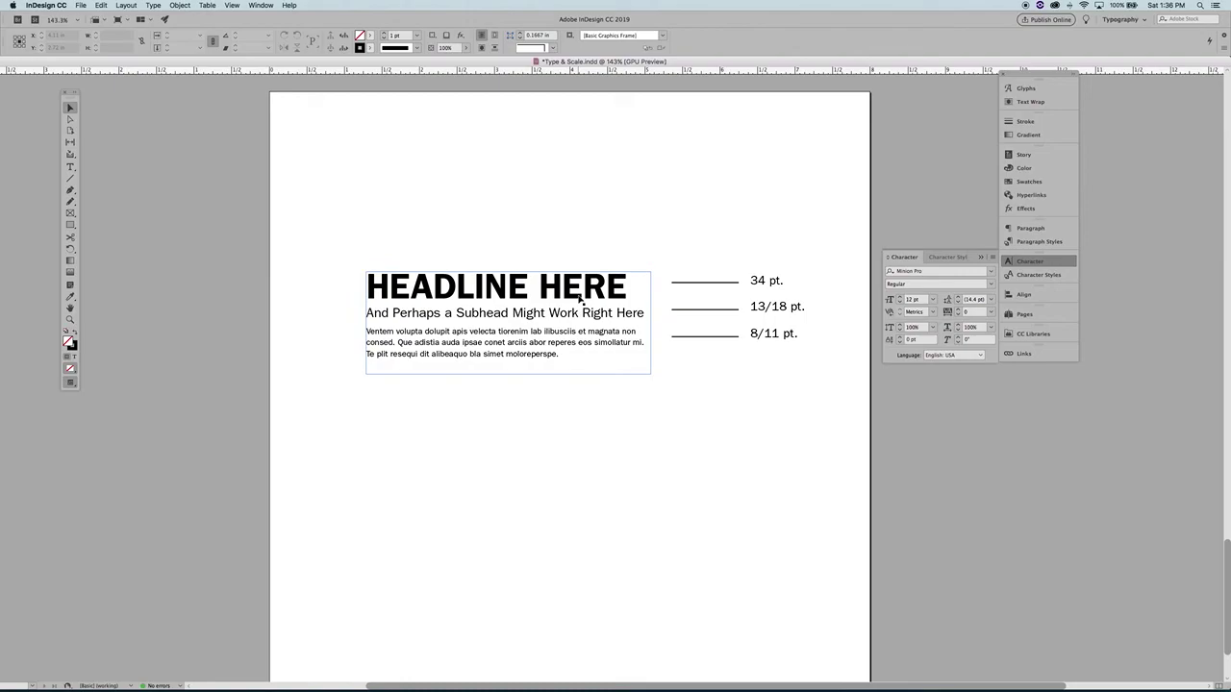
scroll(696, 390, down, 1)
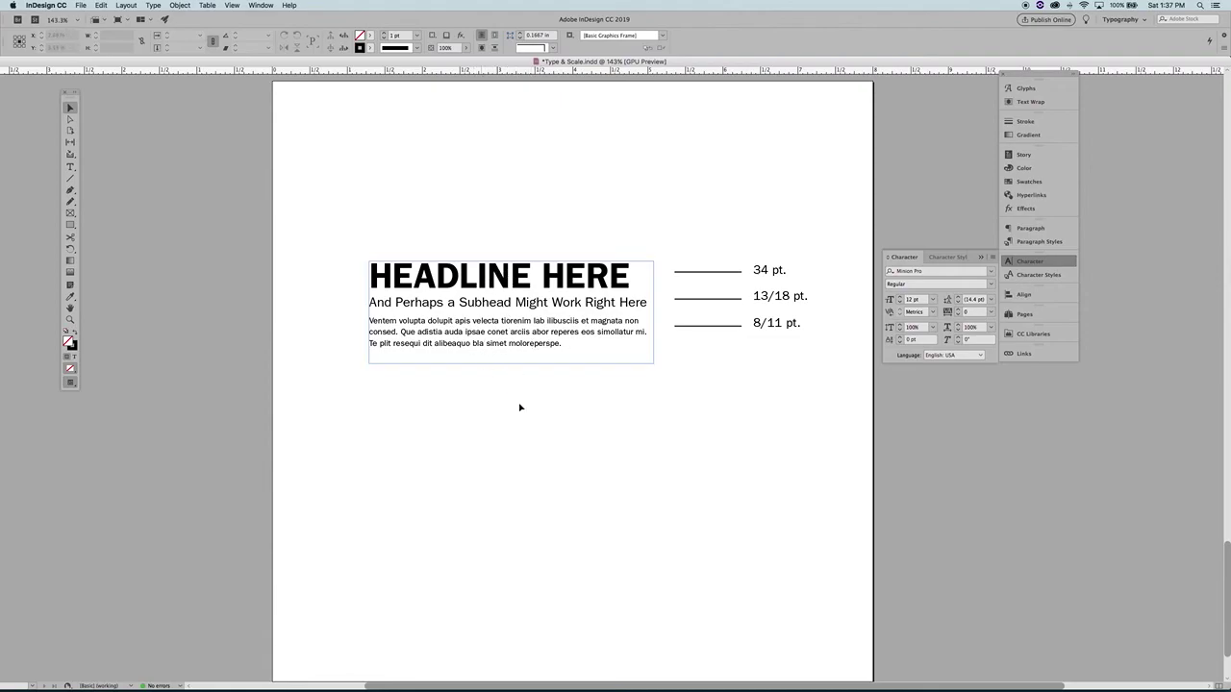
scroll(647, 476, down, 1)
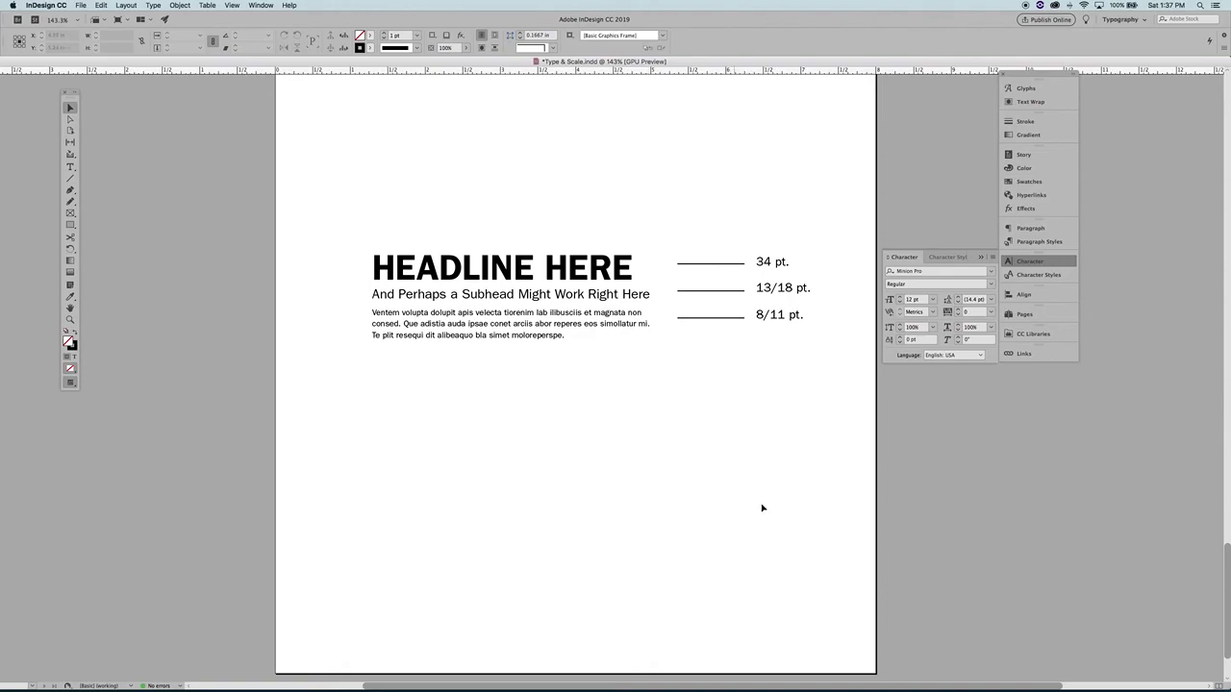
double_click(410, 272)
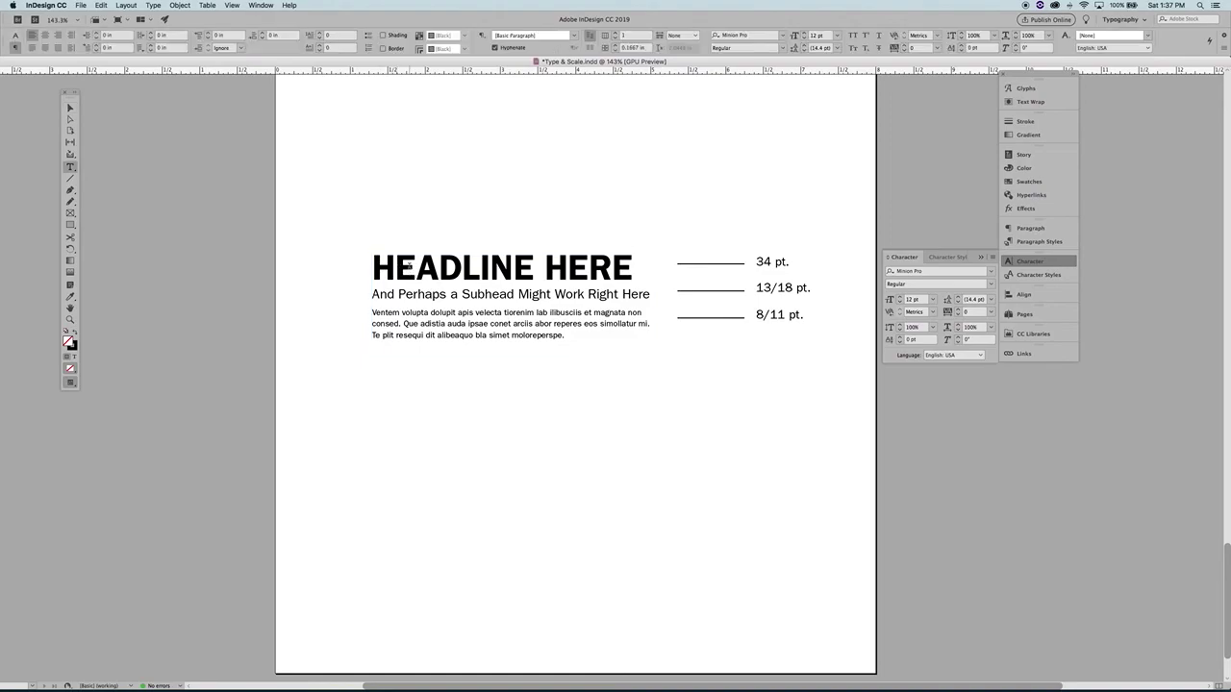
triple_click(411, 272)
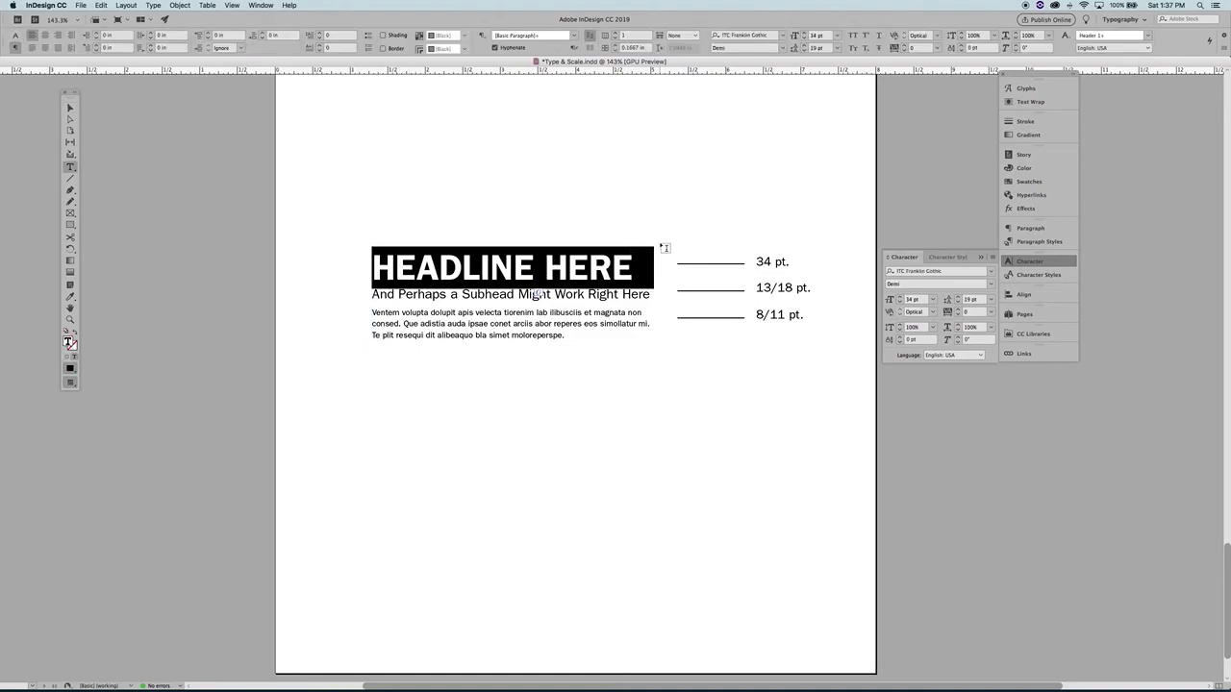
click(567, 297)
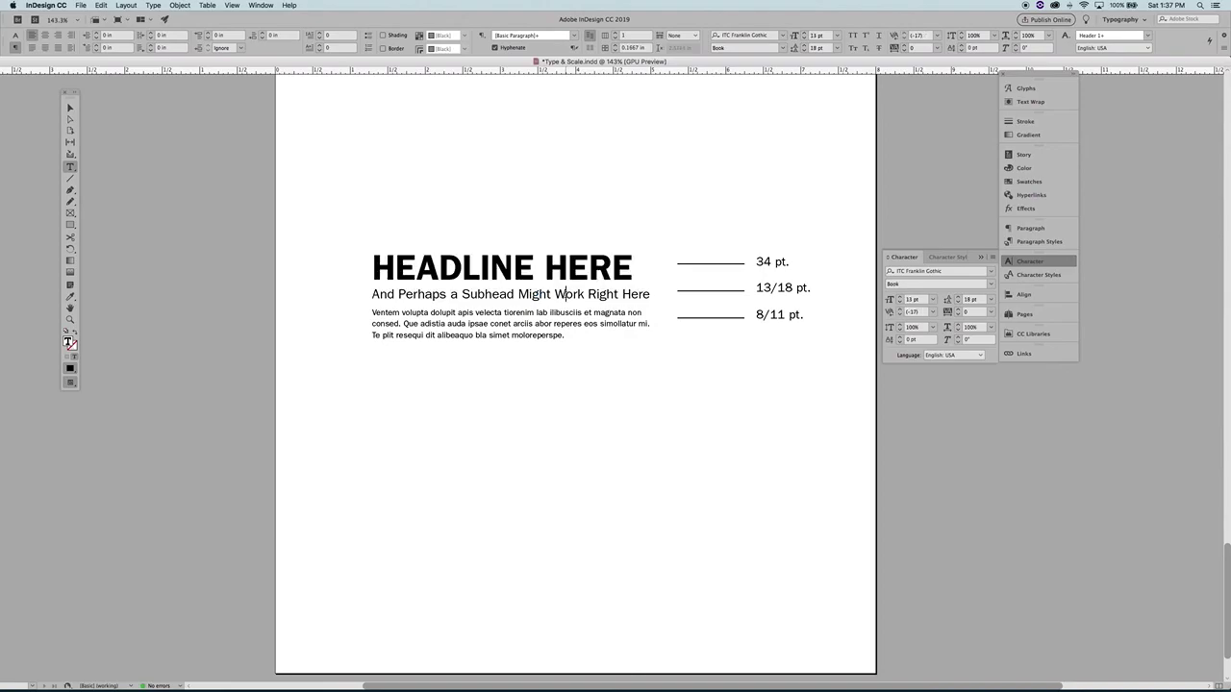
double_click(567, 297)
click(560, 335)
key(Escape)
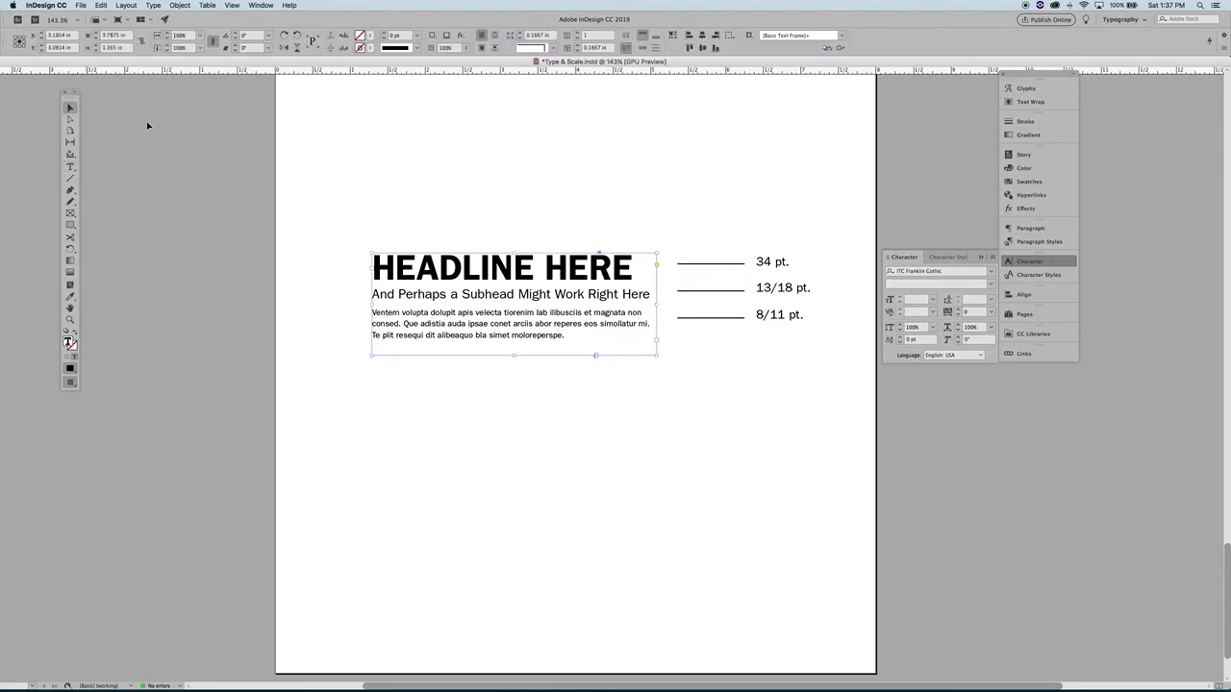
click(255, 143)
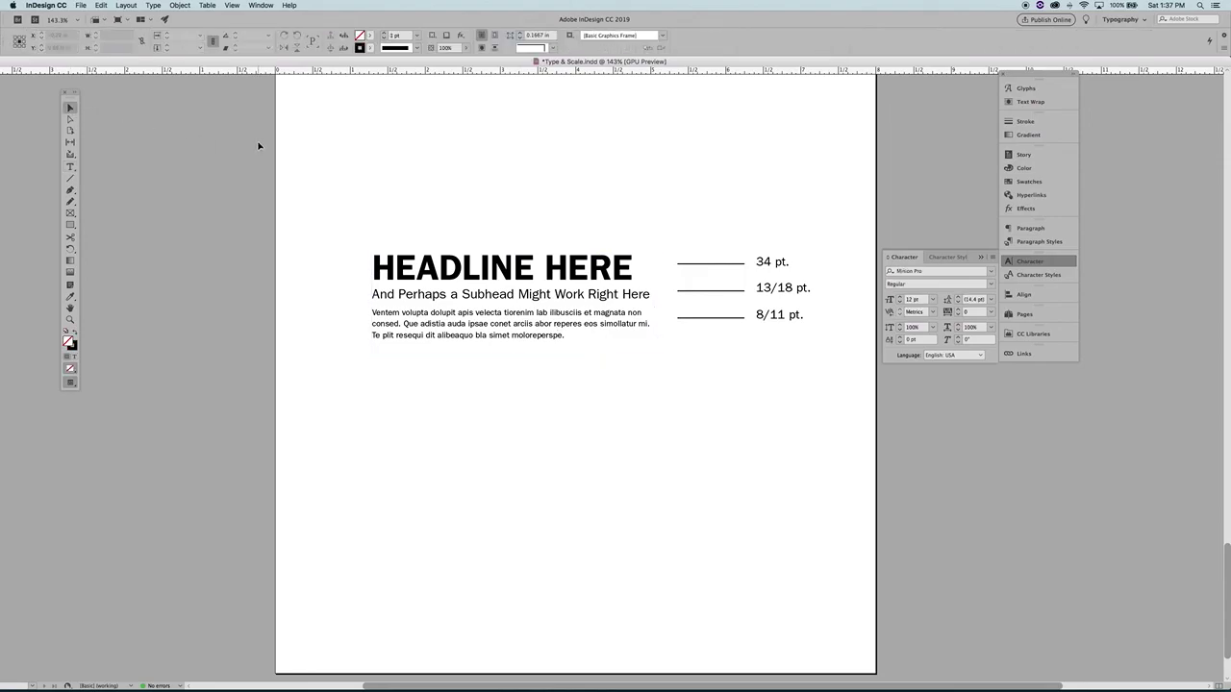